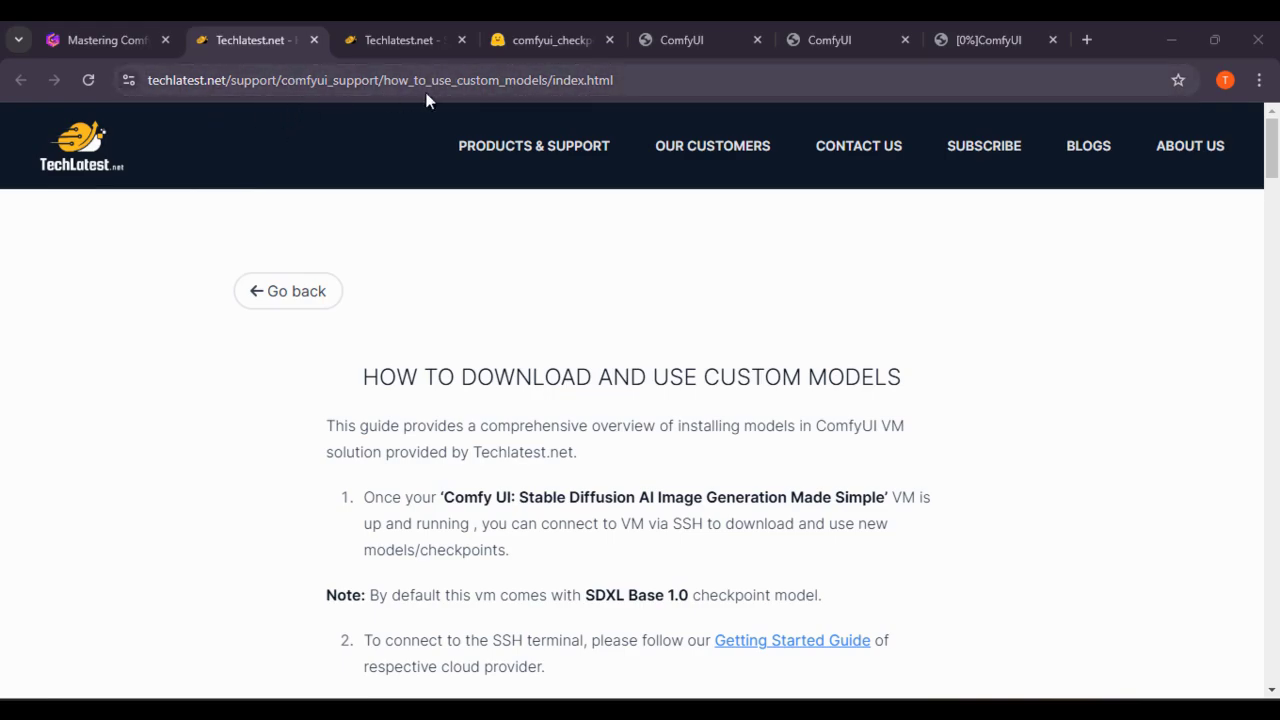
Leave the custom-models guide for the Techlatest.net PRODUCTS & SUPPORT listing.
left_click(536, 150)
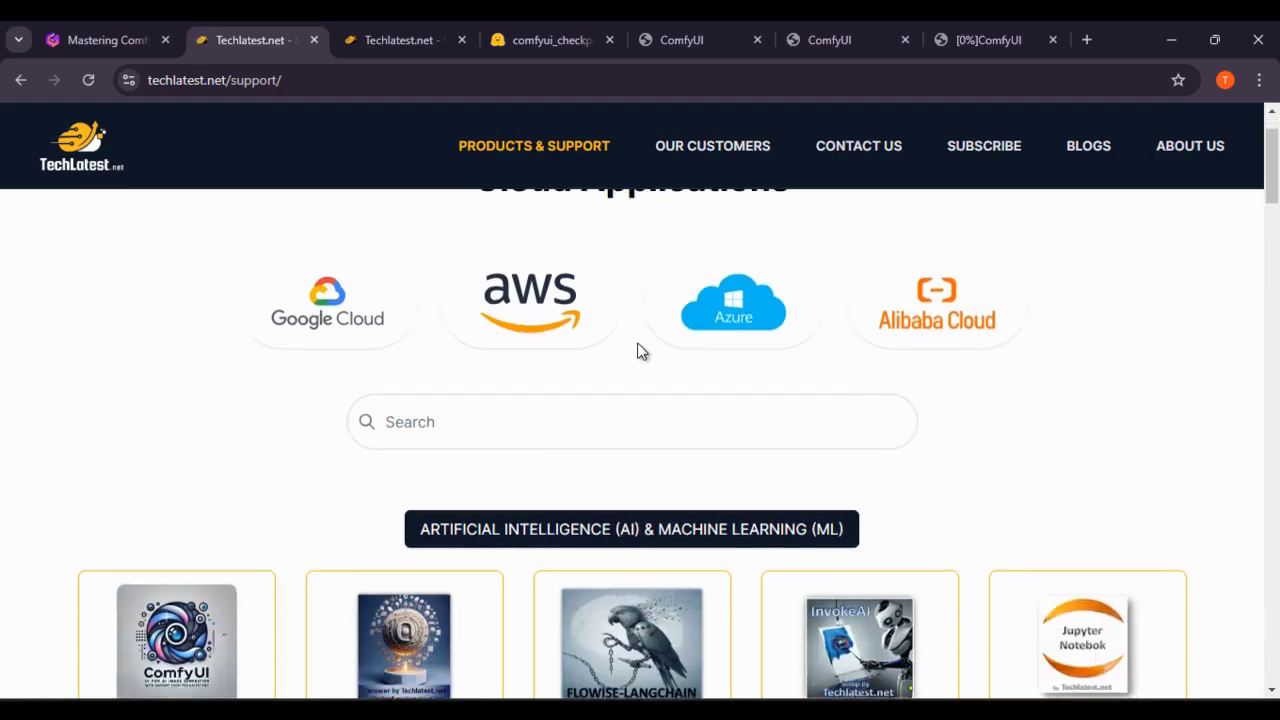
Open the Comfy UI 'How to download and use custom models' guide, then switch to the ComfyUI workspace.
scroll(534, 286, "down", 4)
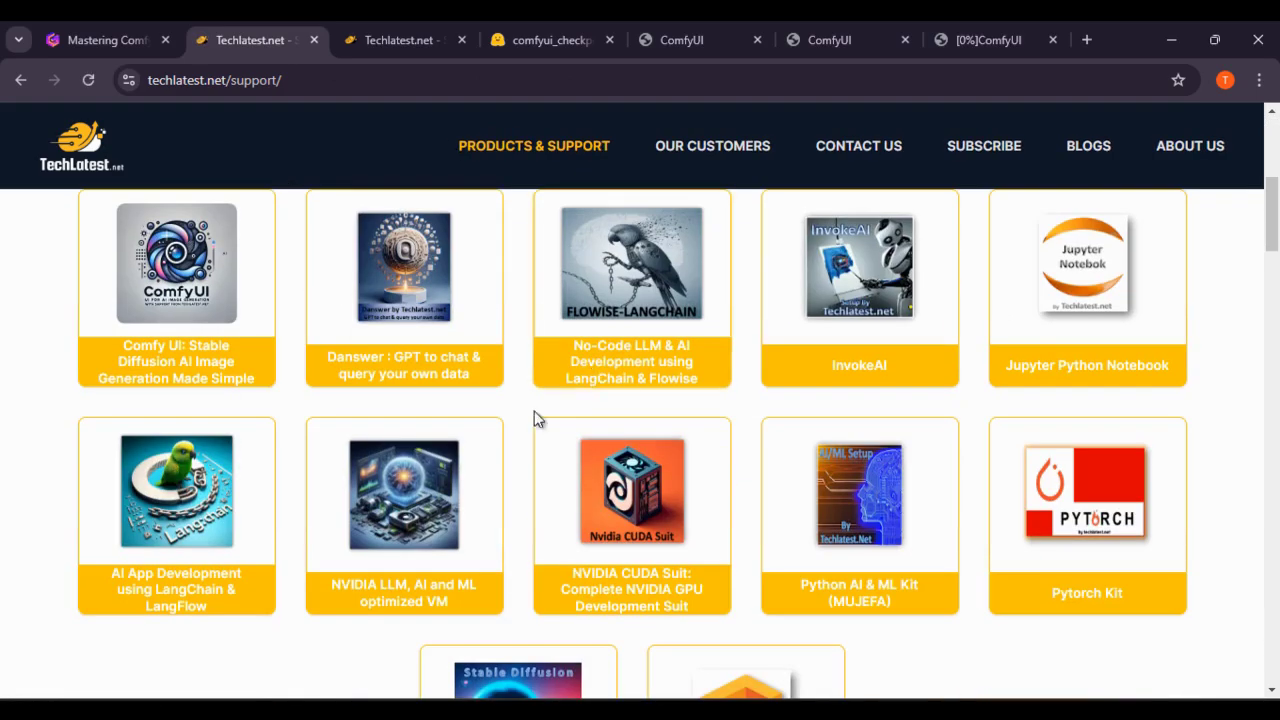
left_click(190, 362)
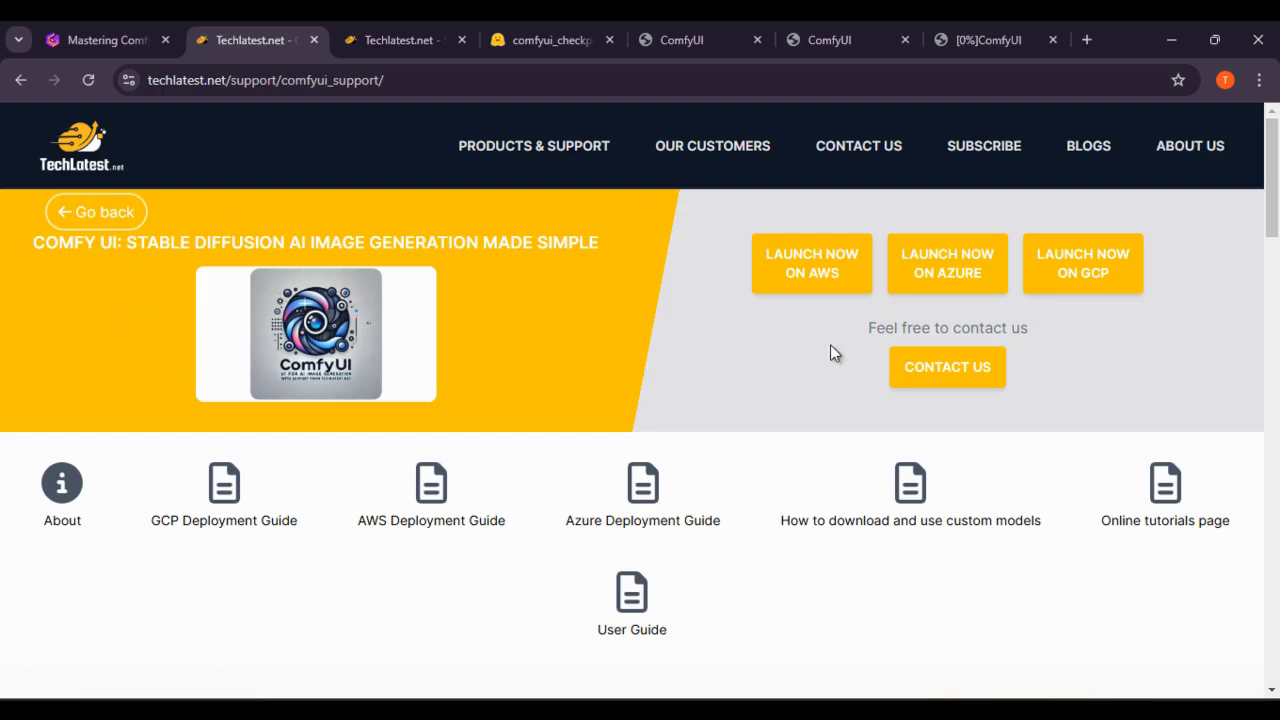
left_click(929, 516)
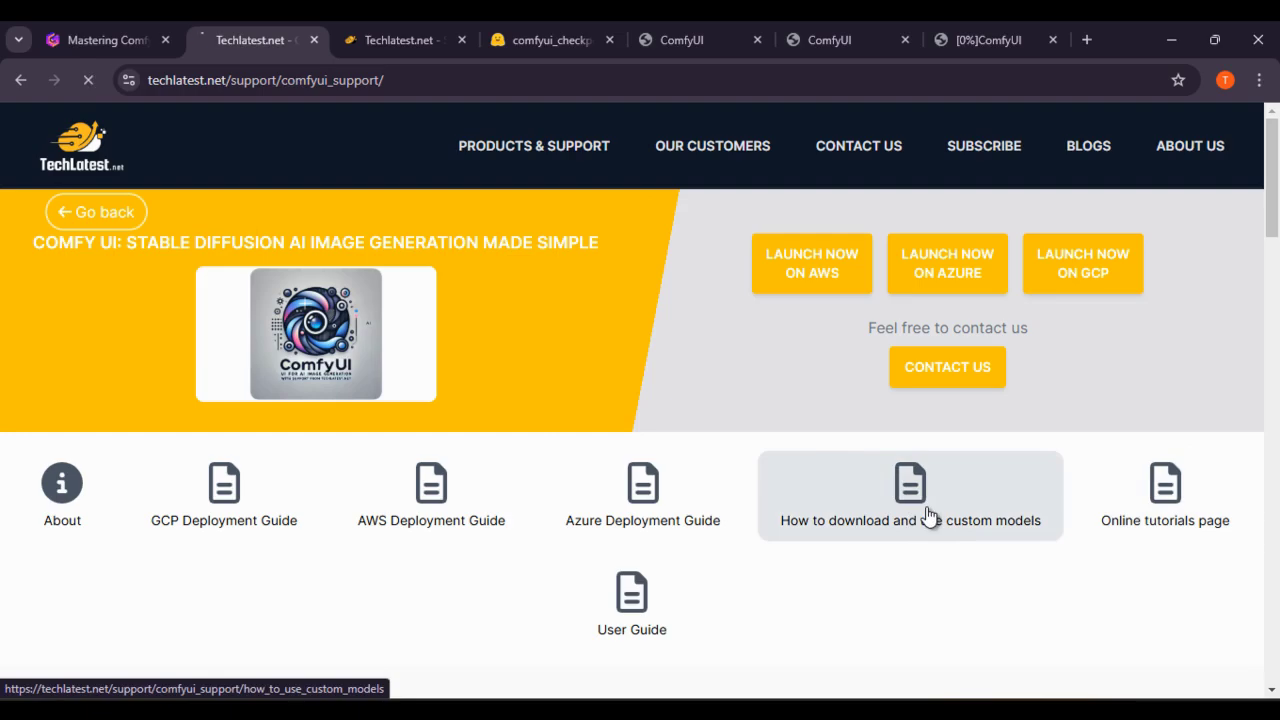
scroll(931, 486, "down", 1)
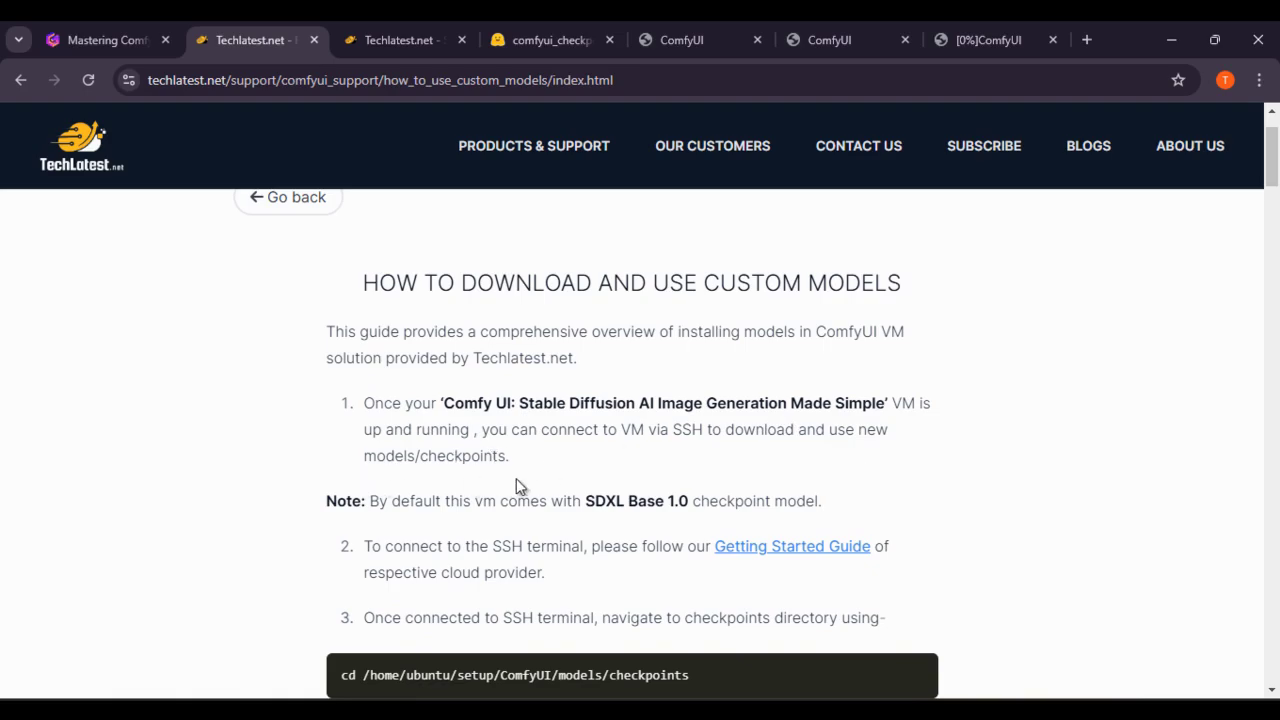
left_click(858, 30)
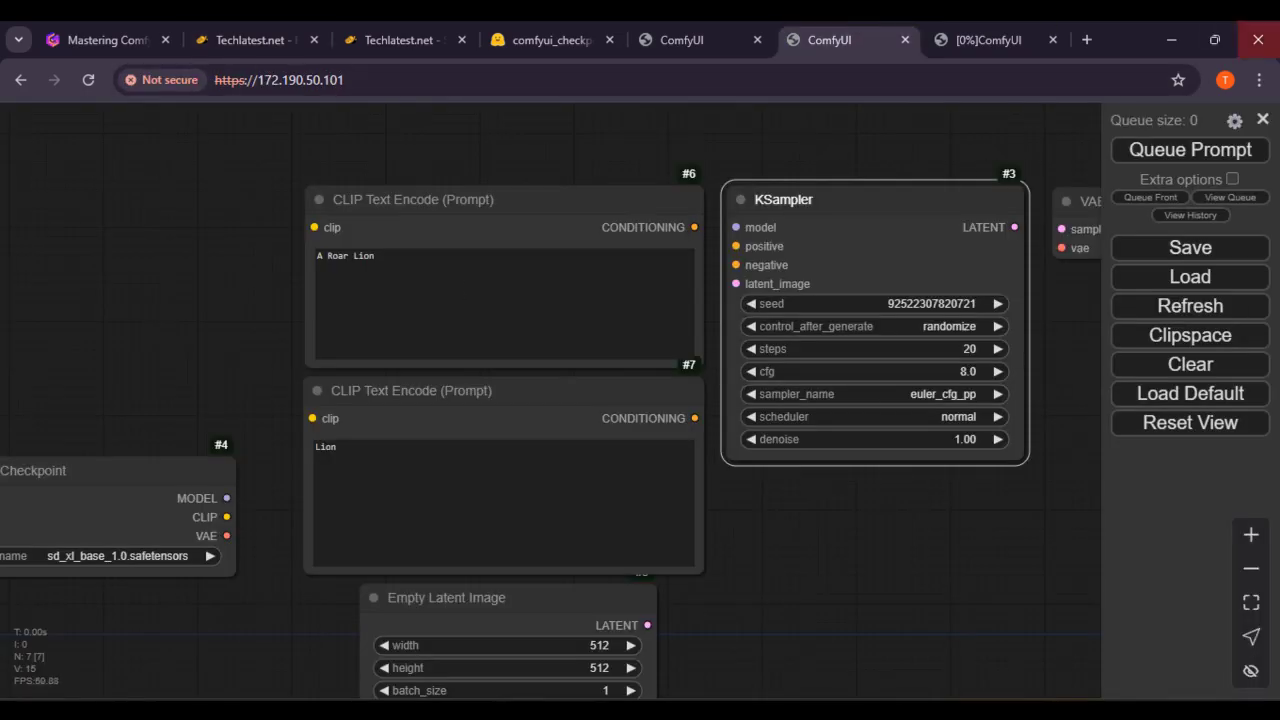
Check the other ComfyUI and stage_b tabs, reorder the browser tabs, and return to the custom-models guide.
left_click(997, 45)
left_click_drag(830, 22, 628, 23)
left_click(826, 26)
left_click(583, 34)
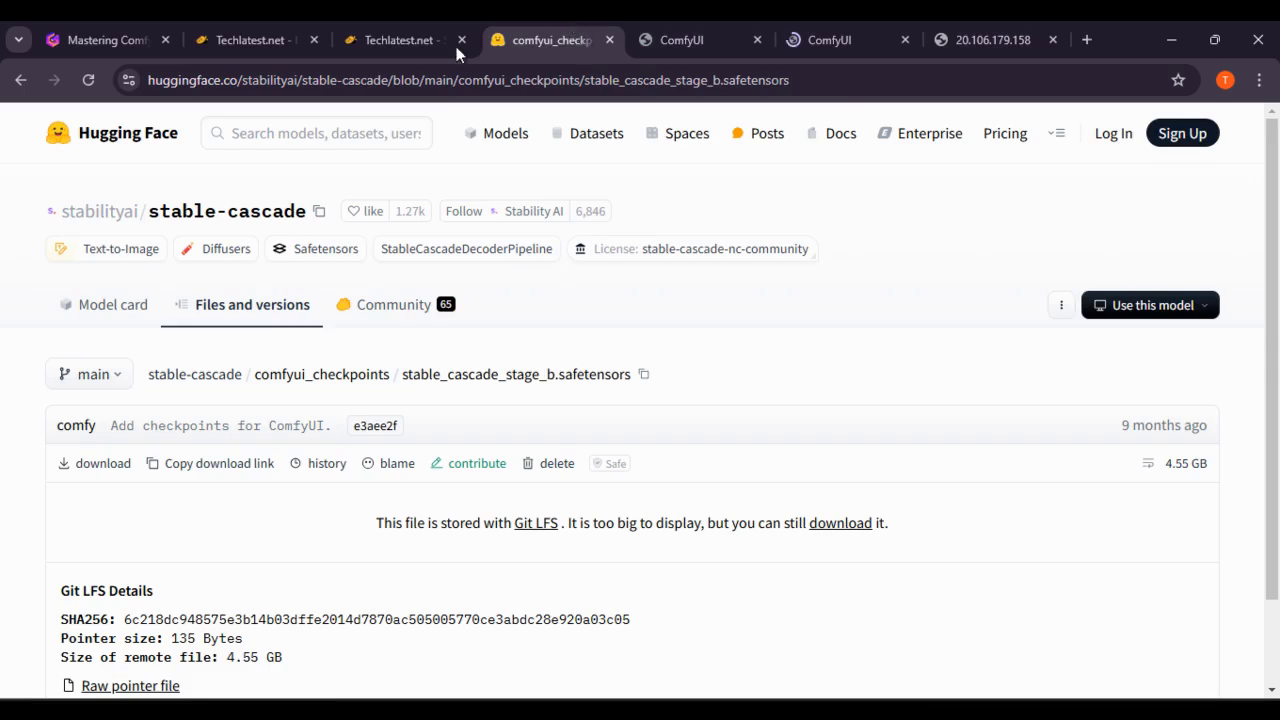
left_click(345, 28)
left_click_drag(270, 31, 415, 30)
scroll(470, 480, "down", 1)
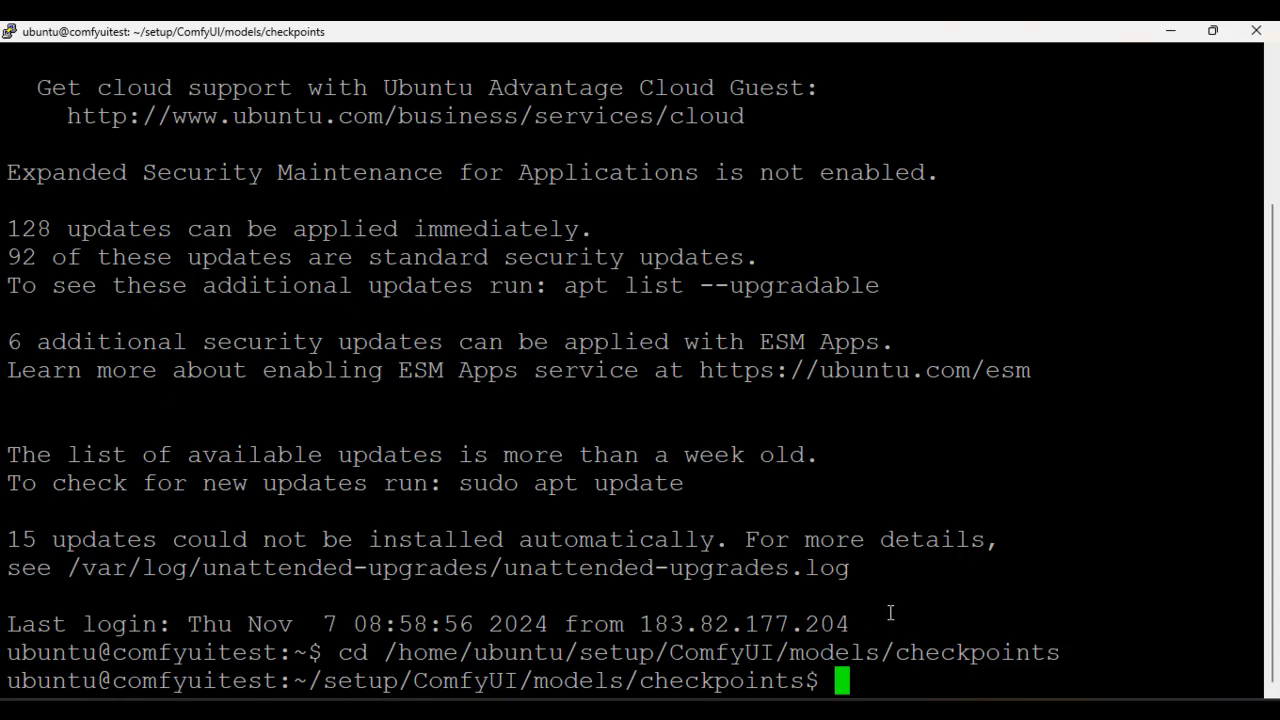
Leave the PuTTY session in the checkpoints folder and return to the custom-models guide in Chrome.
key("alt+Tab")
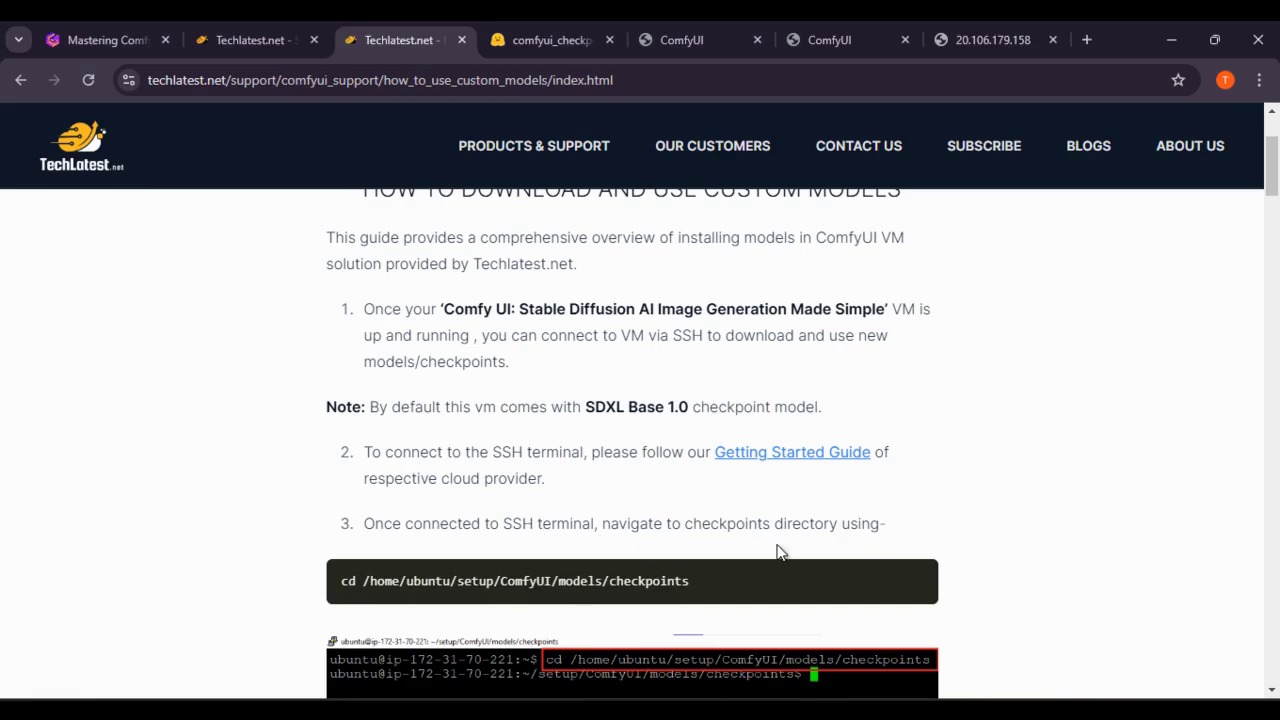
scroll(866, 662, "down", 1)
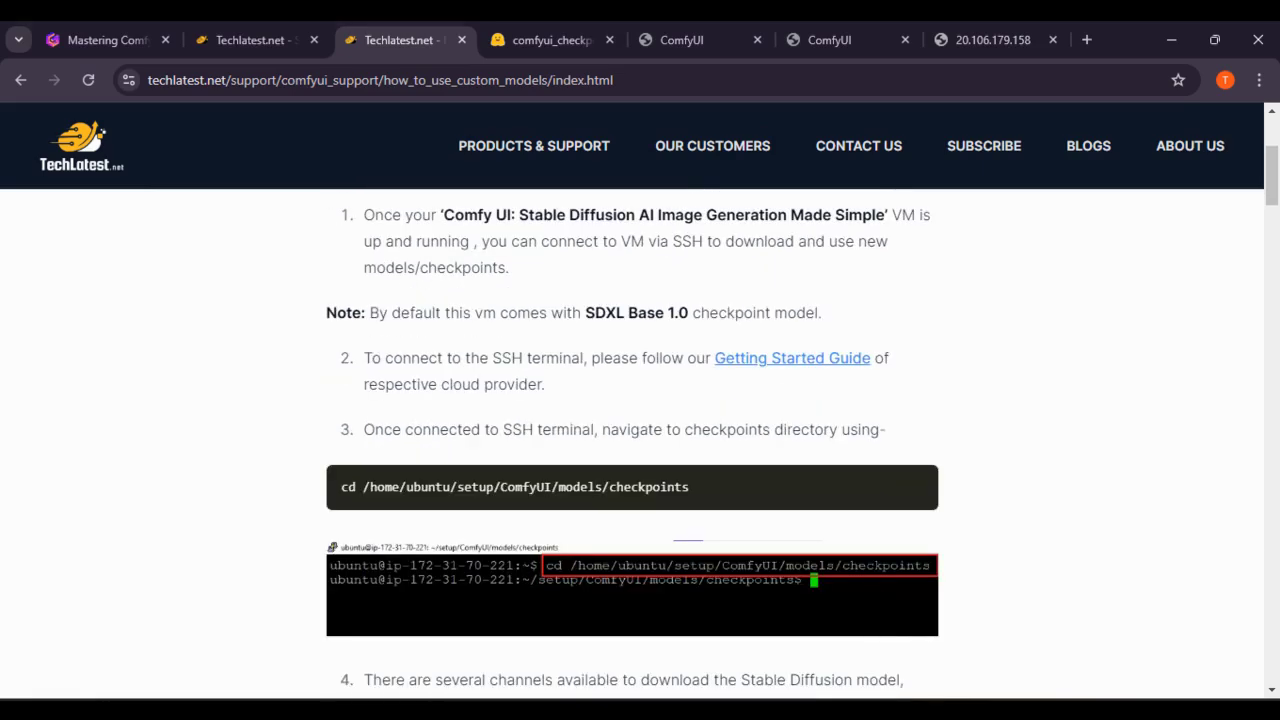
key("alt+Tab")
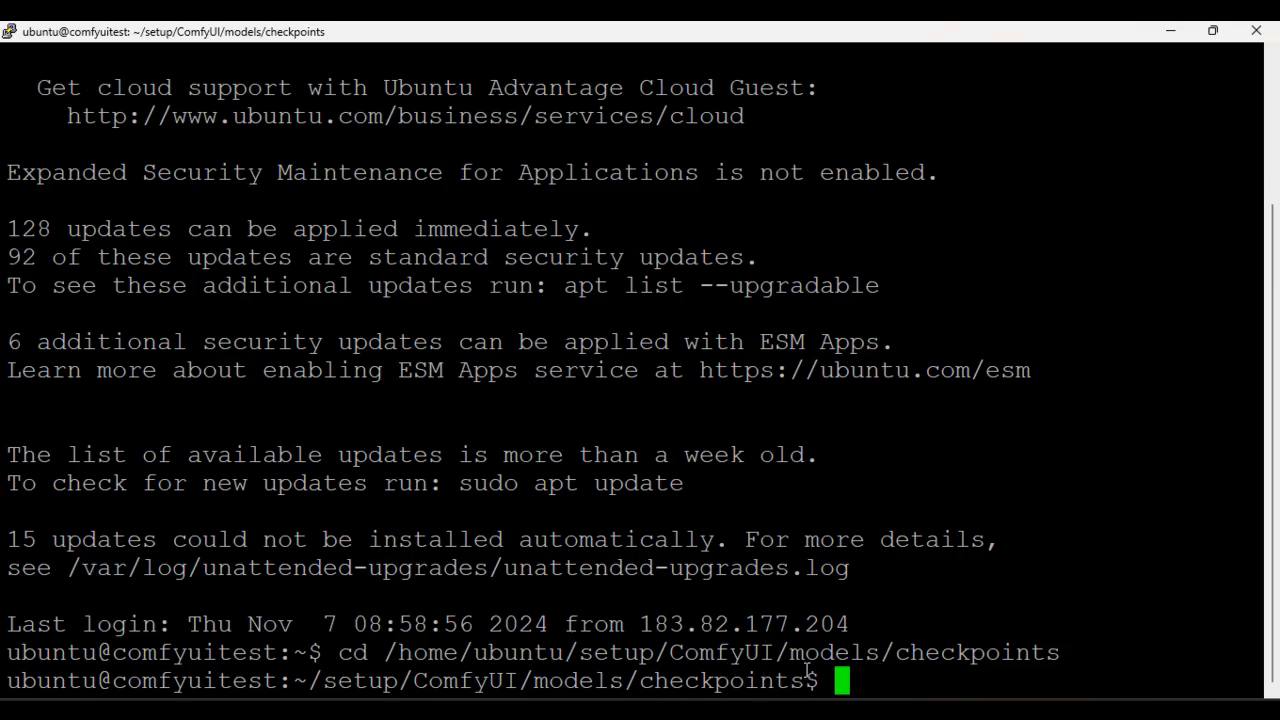
key("alt+Tab")
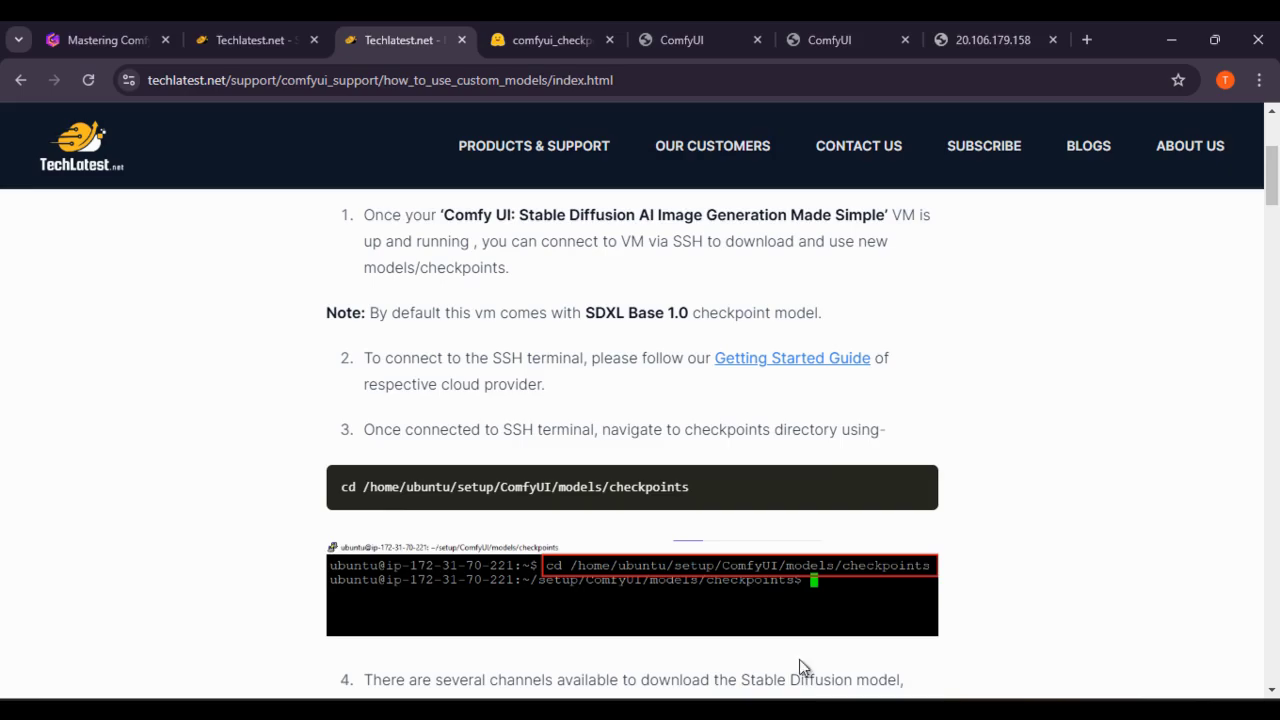
scroll(780, 550, "down", 1)
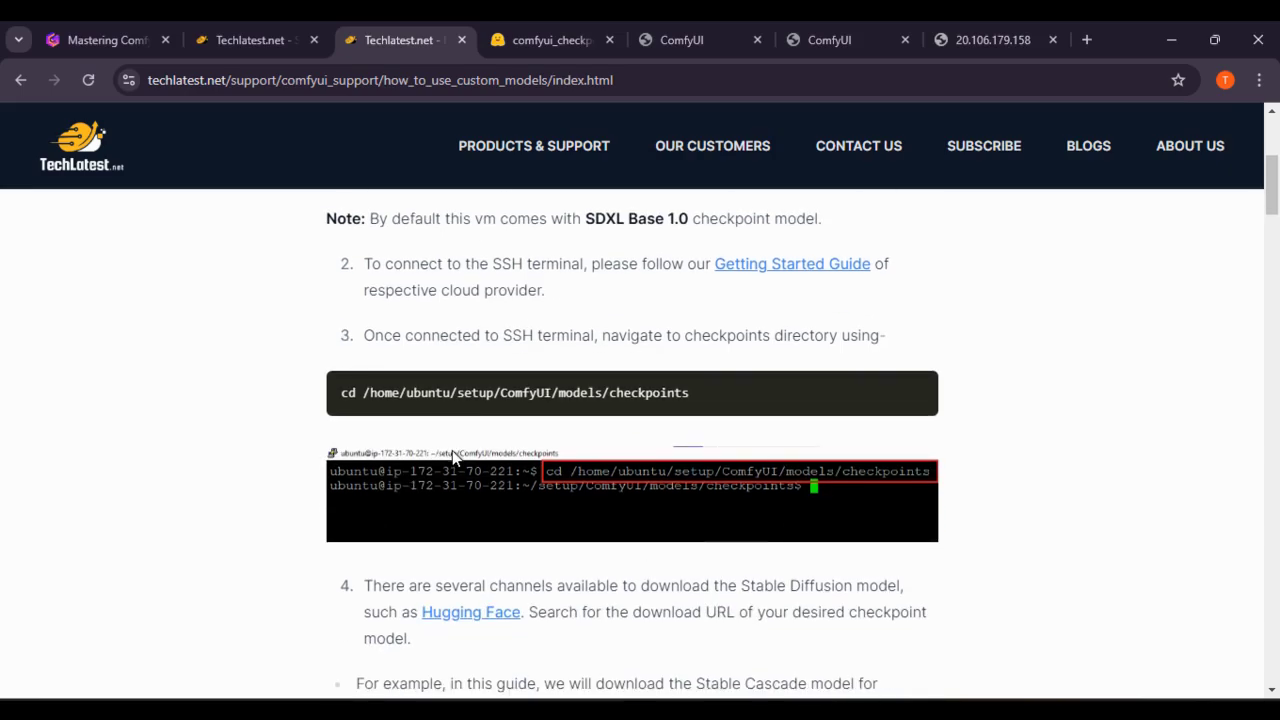
scroll(487, 531, "down", 1)
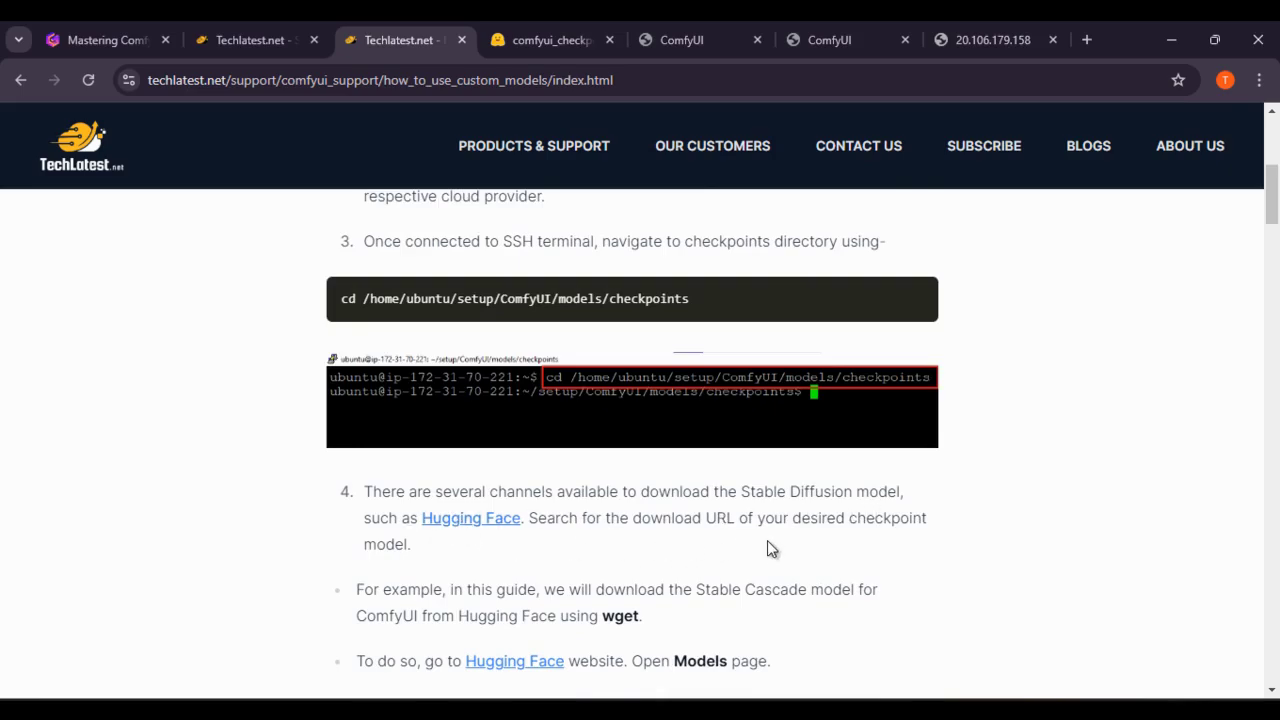
Open the guide's Hugging Face link in a new tab, then return to the guide.
right_click(468, 520)
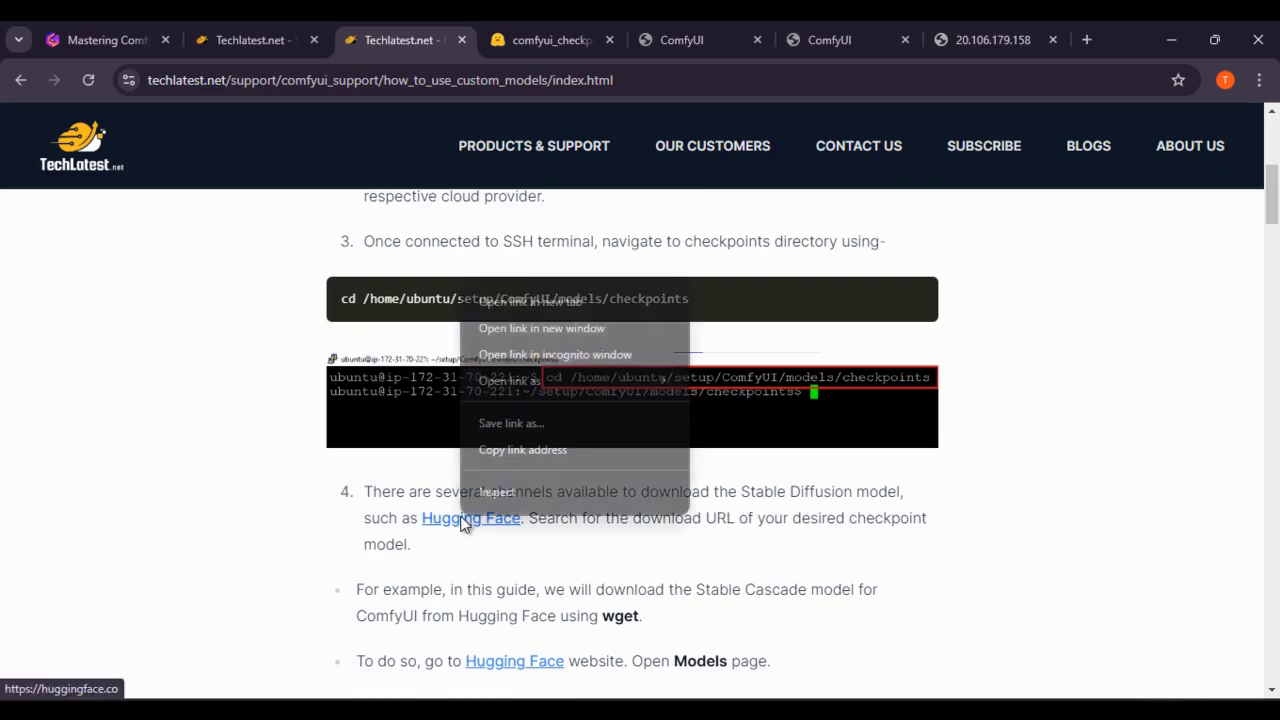
left_click(518, 302)
left_click(479, 24)
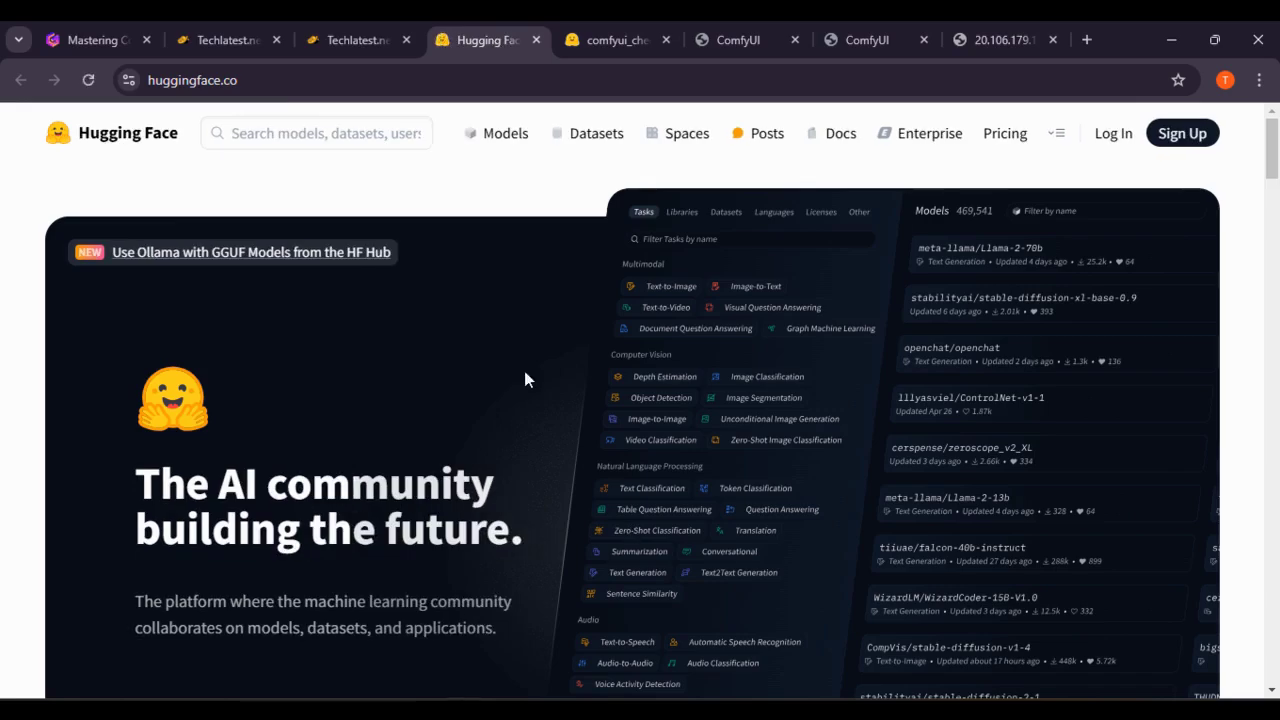
left_click(395, 30)
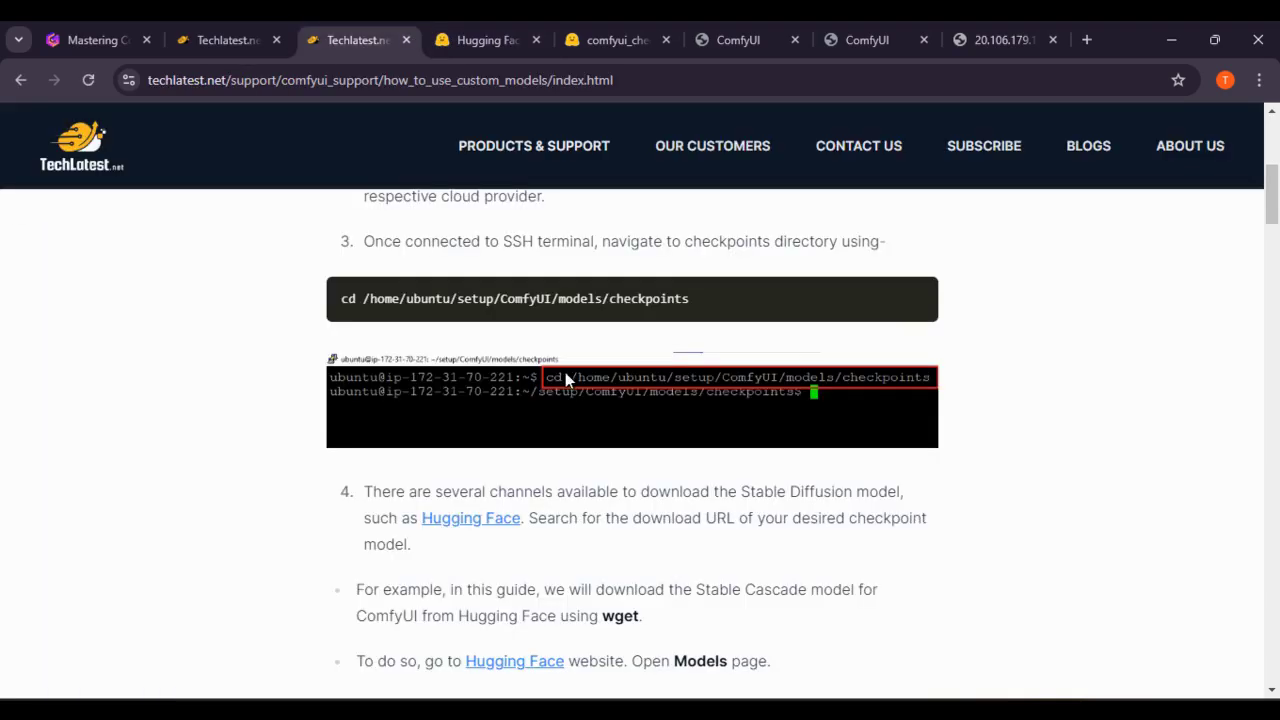
scroll(420, 430, "down", 2)
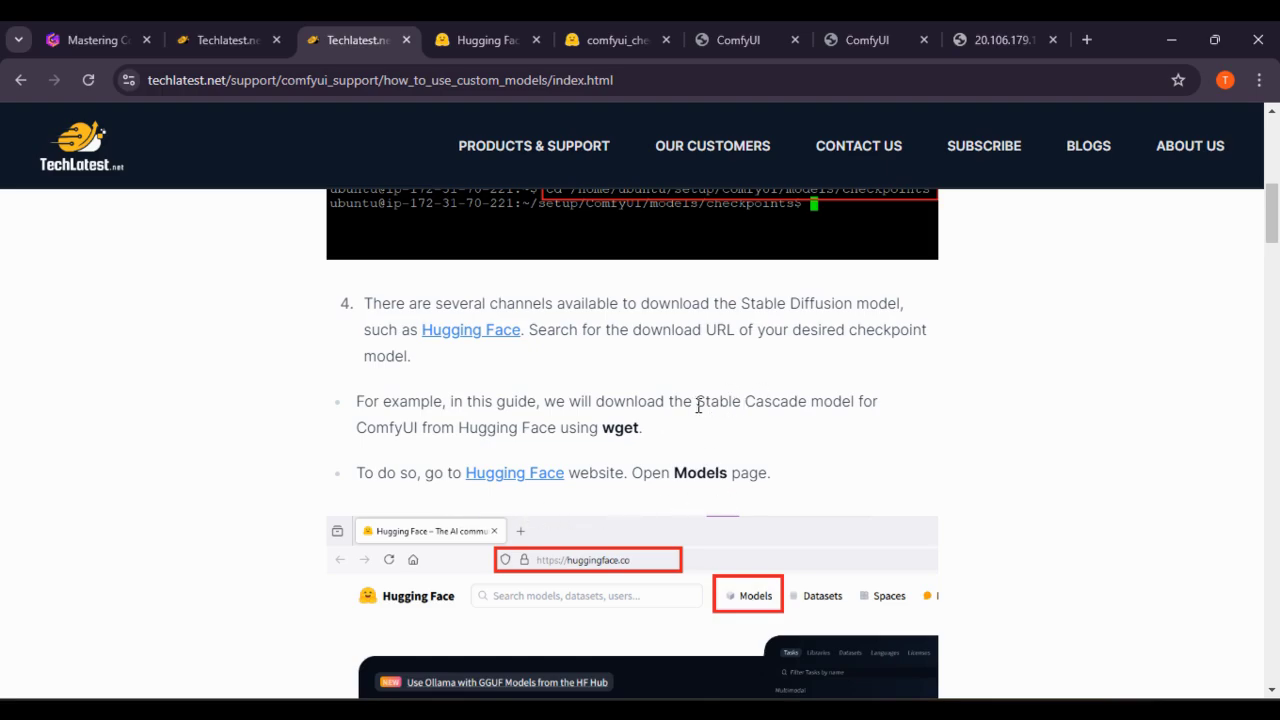
Copy 'Stable Cascade' from the guide, search Hugging Face, open stabilityai/stable-cascade, then return.
left_click_drag(697, 403, 808, 403)
key("ctrl+c")
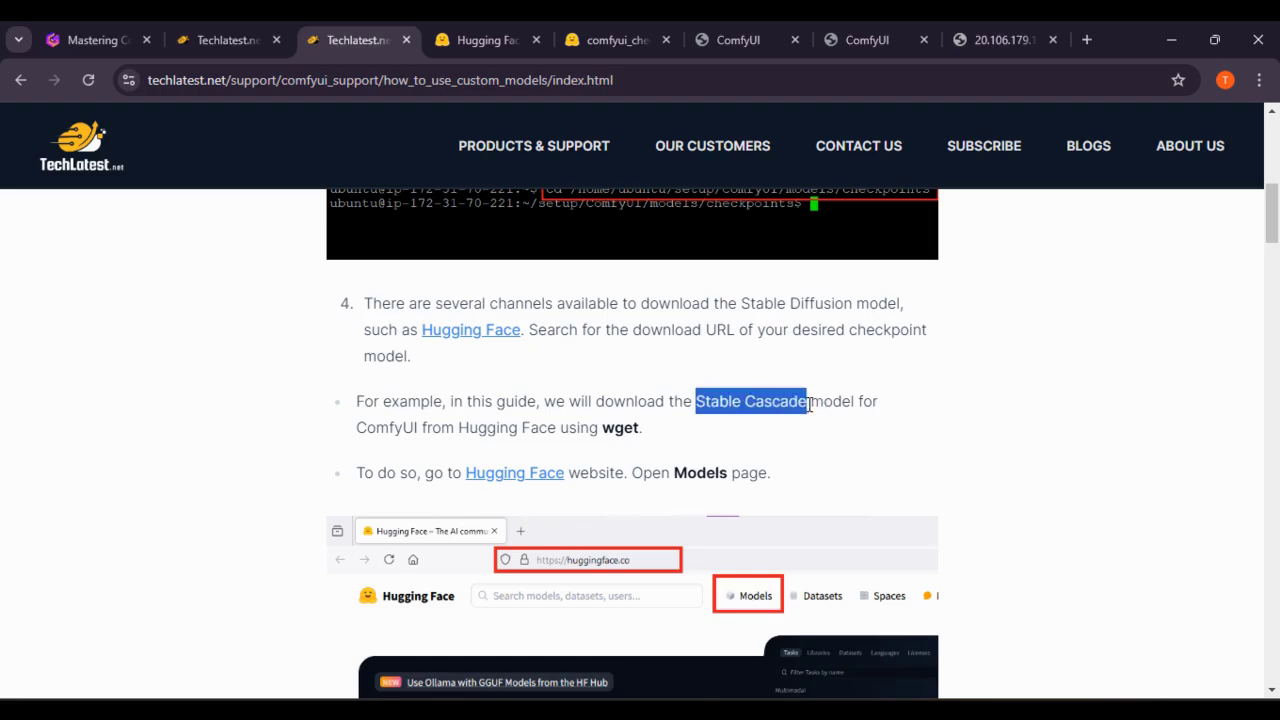
left_click(485, 40)
left_click(262, 135)
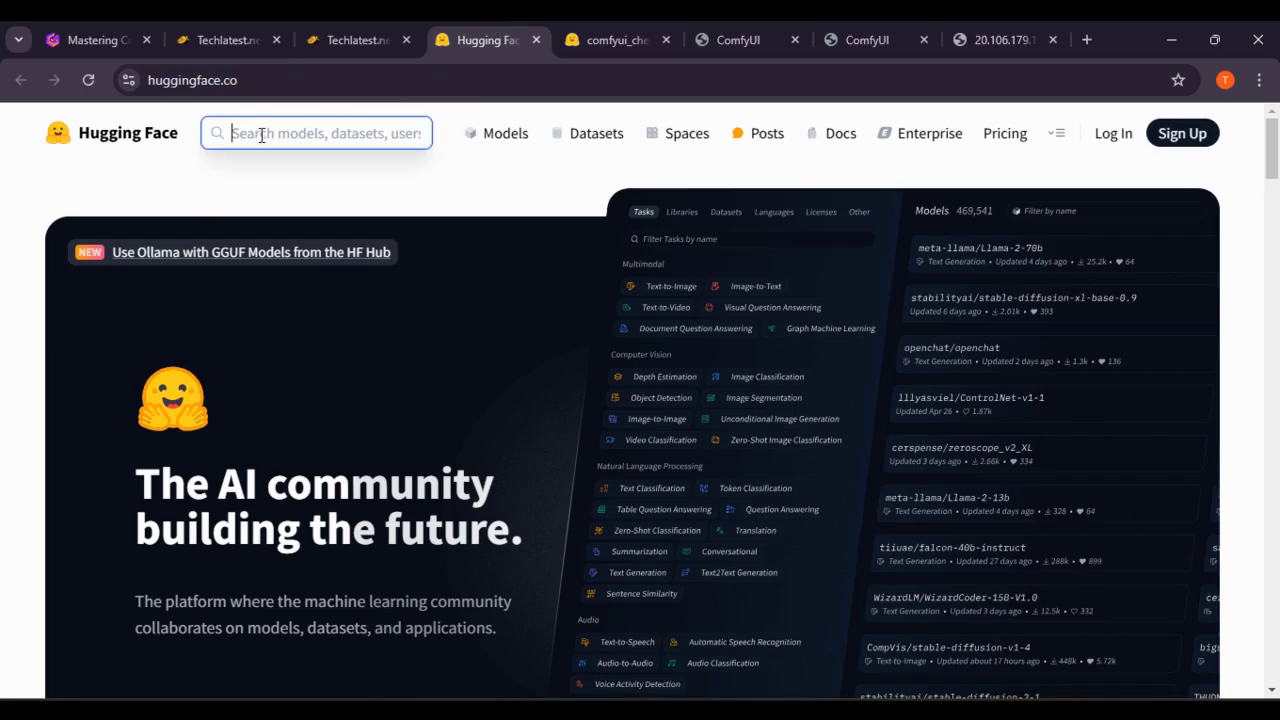
key("ctrl+v")
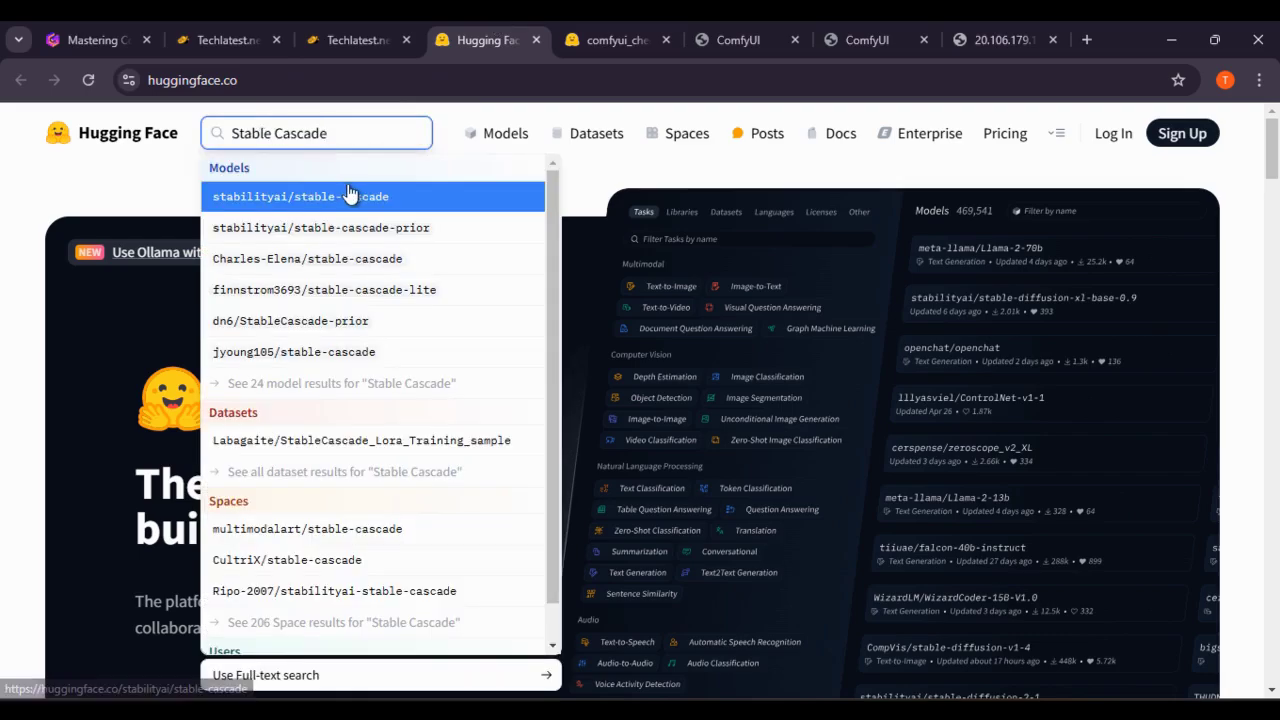
left_click(350, 194)
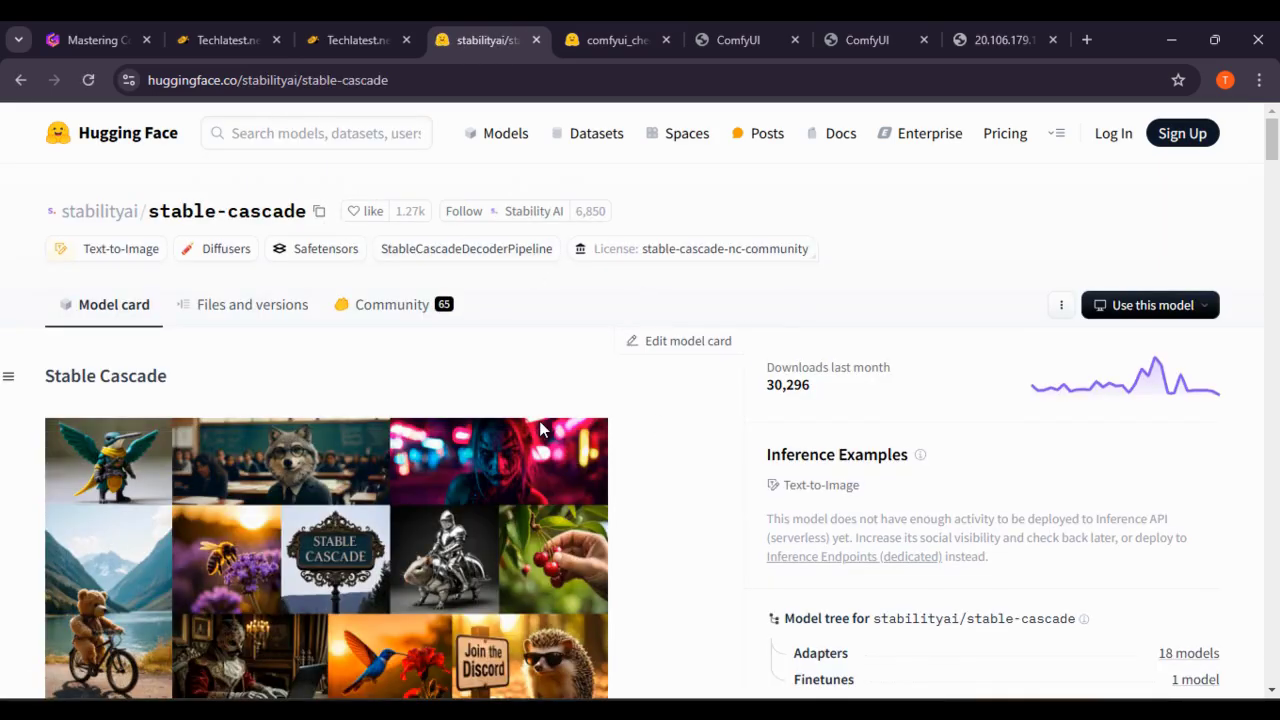
left_click(358, 40)
Scroll through the guide's Models search screenshots, then bring up the stabilityai/stable-cascade page.
scroll(766, 366, "down", 1)
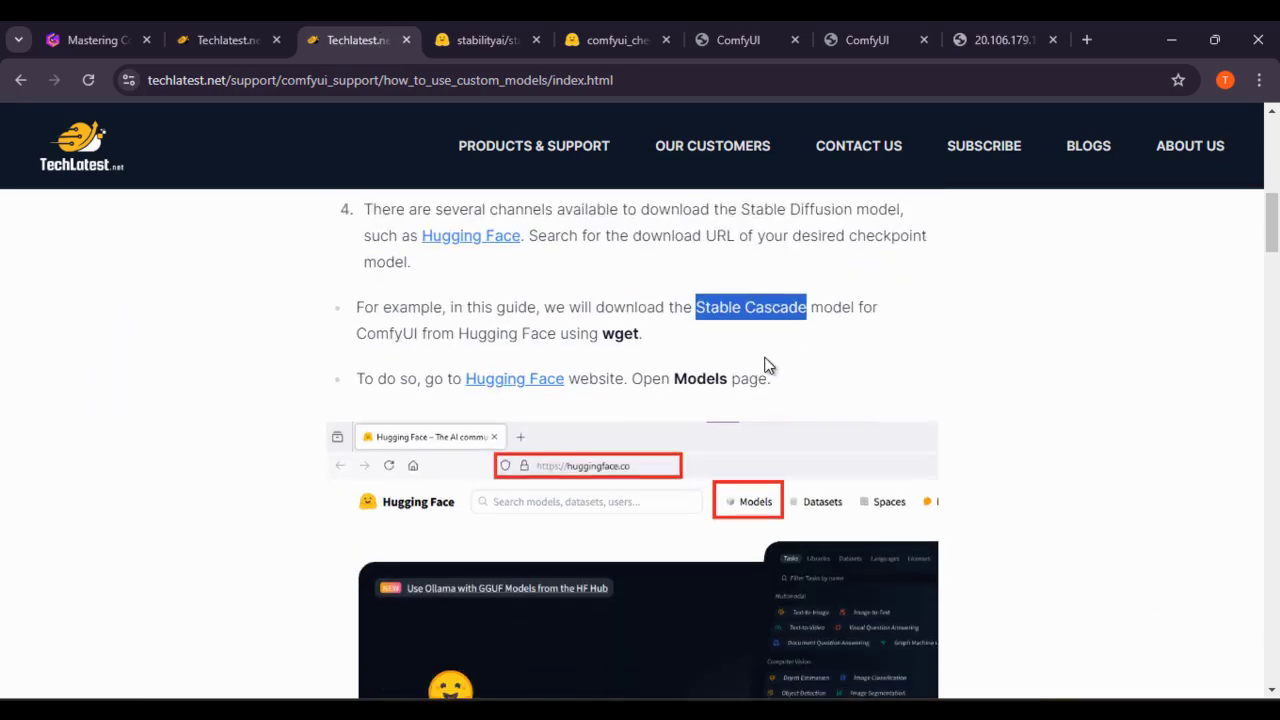
scroll(766, 409, "down", 2)
scroll(714, 309, "up", 1)
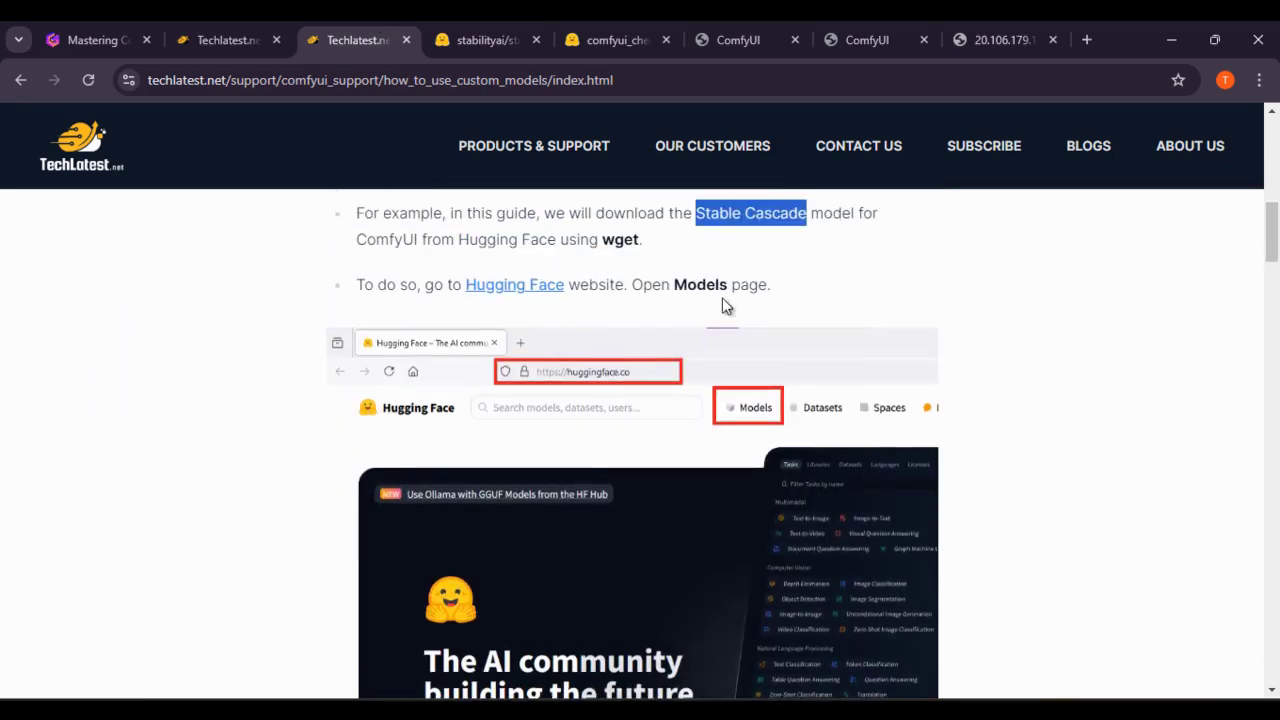
scroll(735, 390, "down", 3)
scroll(735, 381, "down", 2)
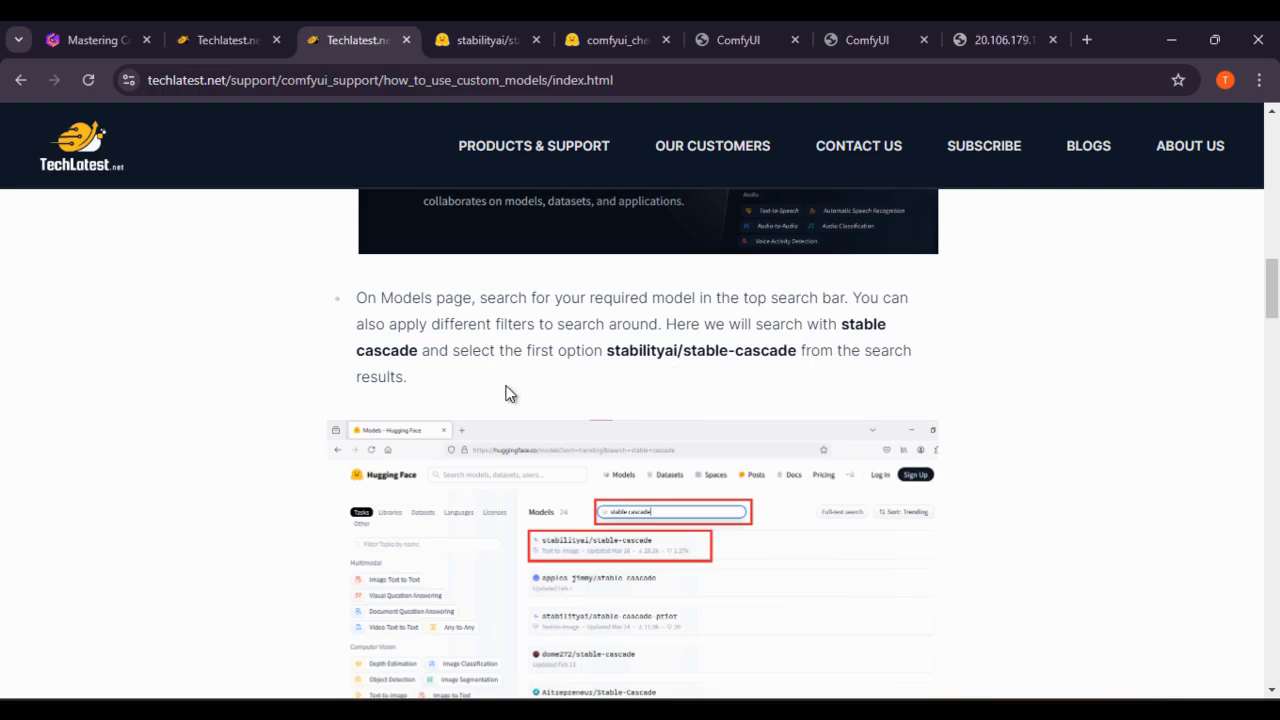
left_click(466, 36)
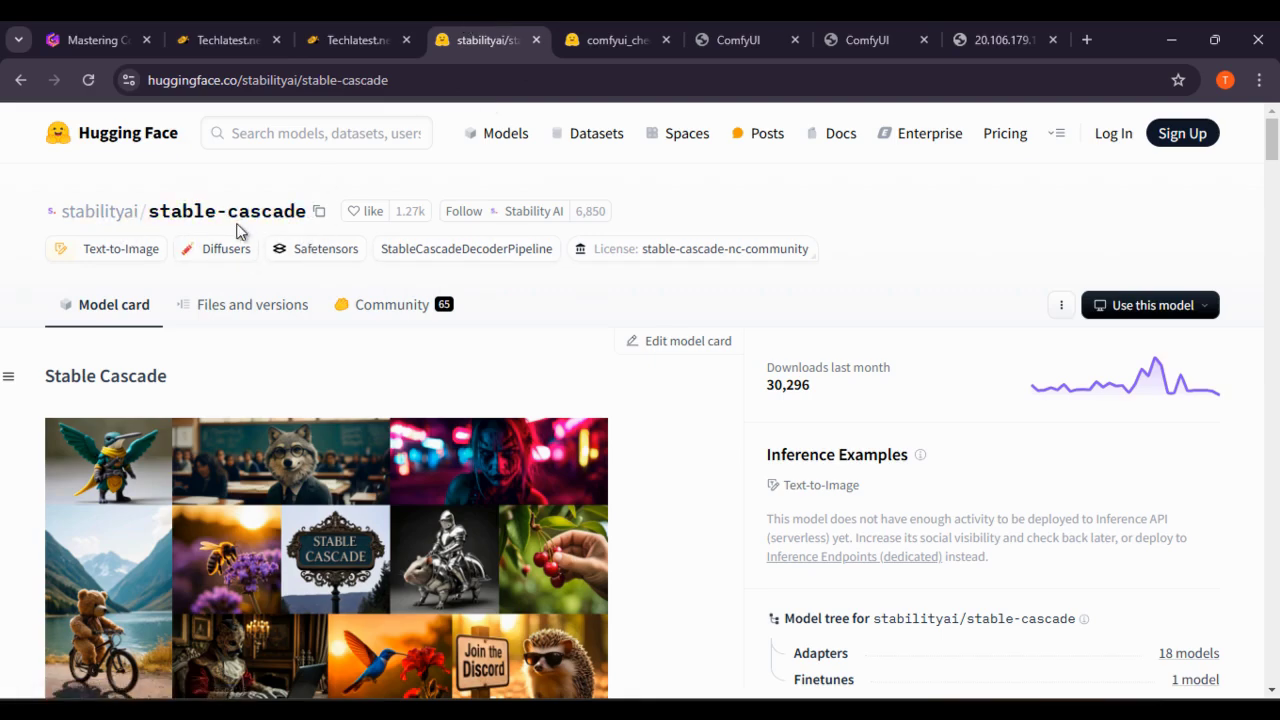
Search Stable Cascade again, open a community repo's Files and versions list, then return to the guide.
left_click(270, 122)
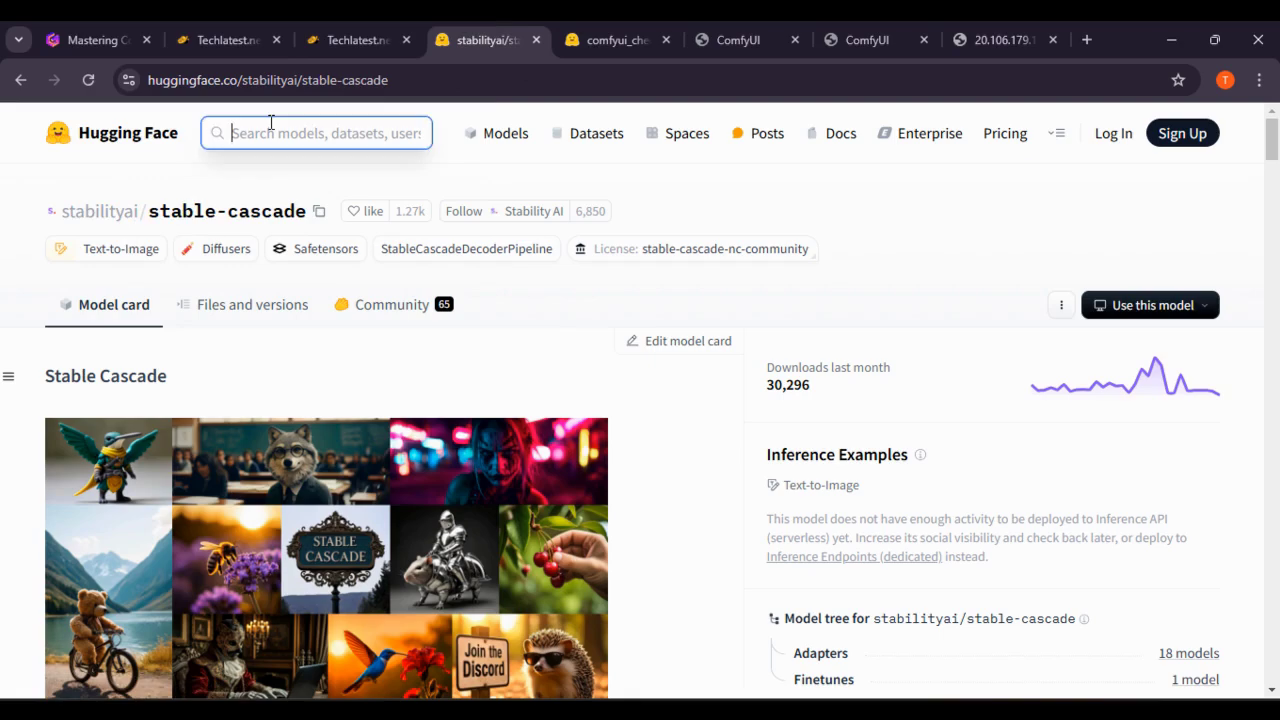
key("ctrl+v")
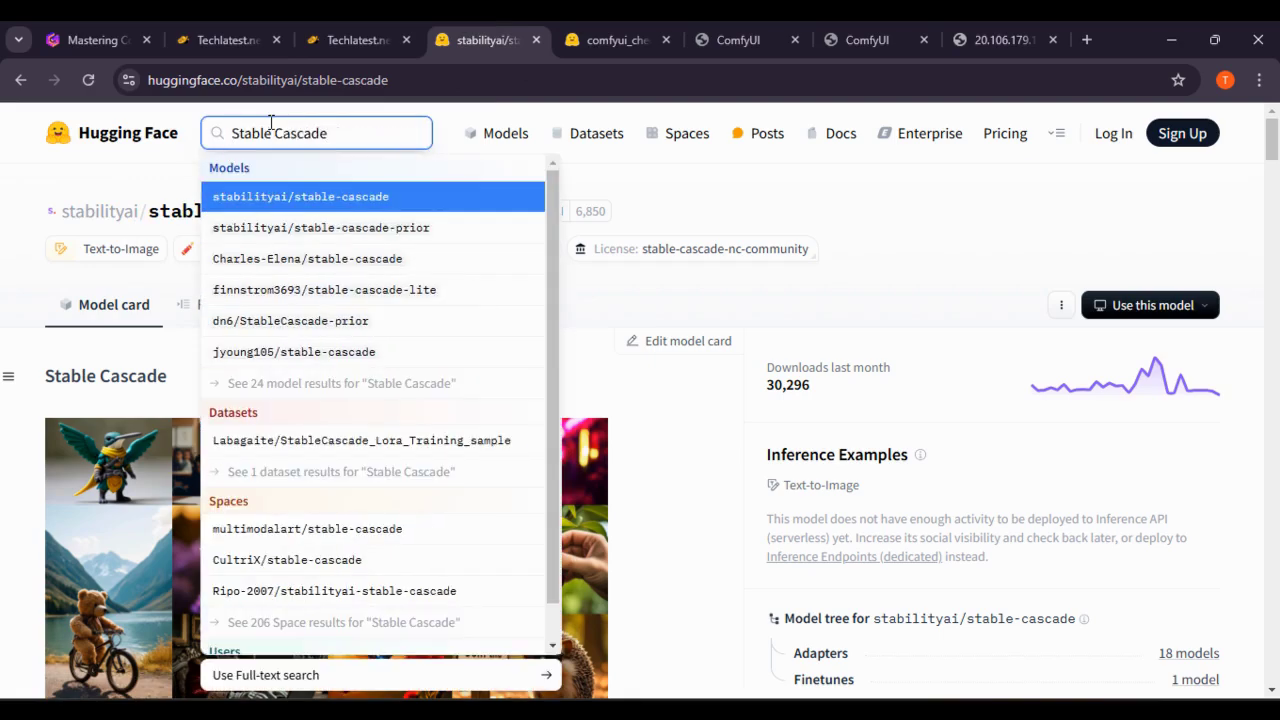
left_click(358, 266)
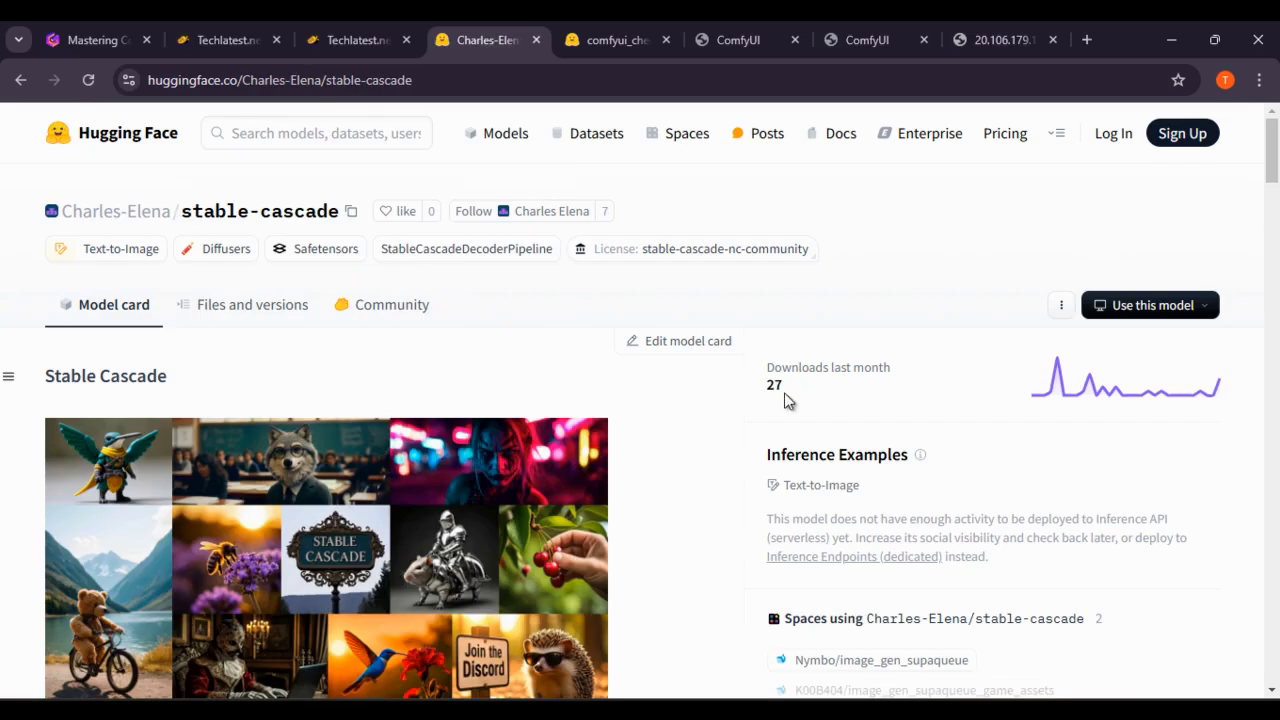
left_click(247, 305)
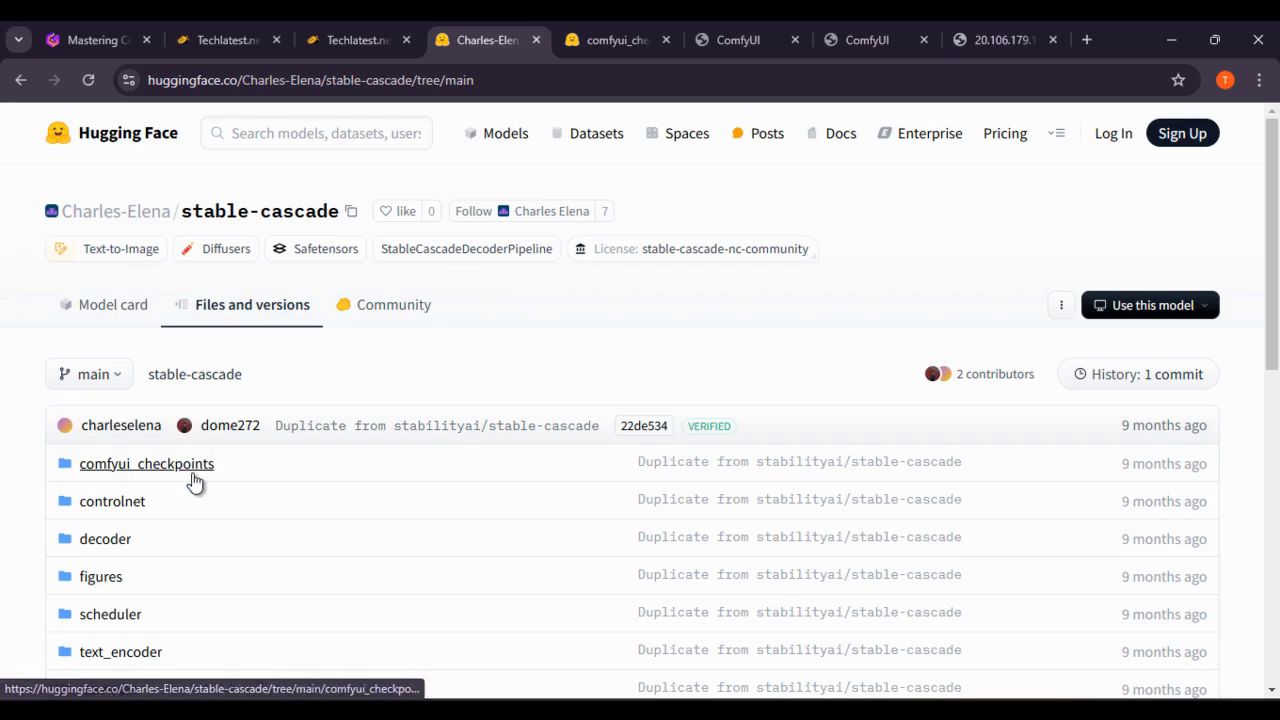
left_click(350, 38)
scroll(757, 508, "down", 5)
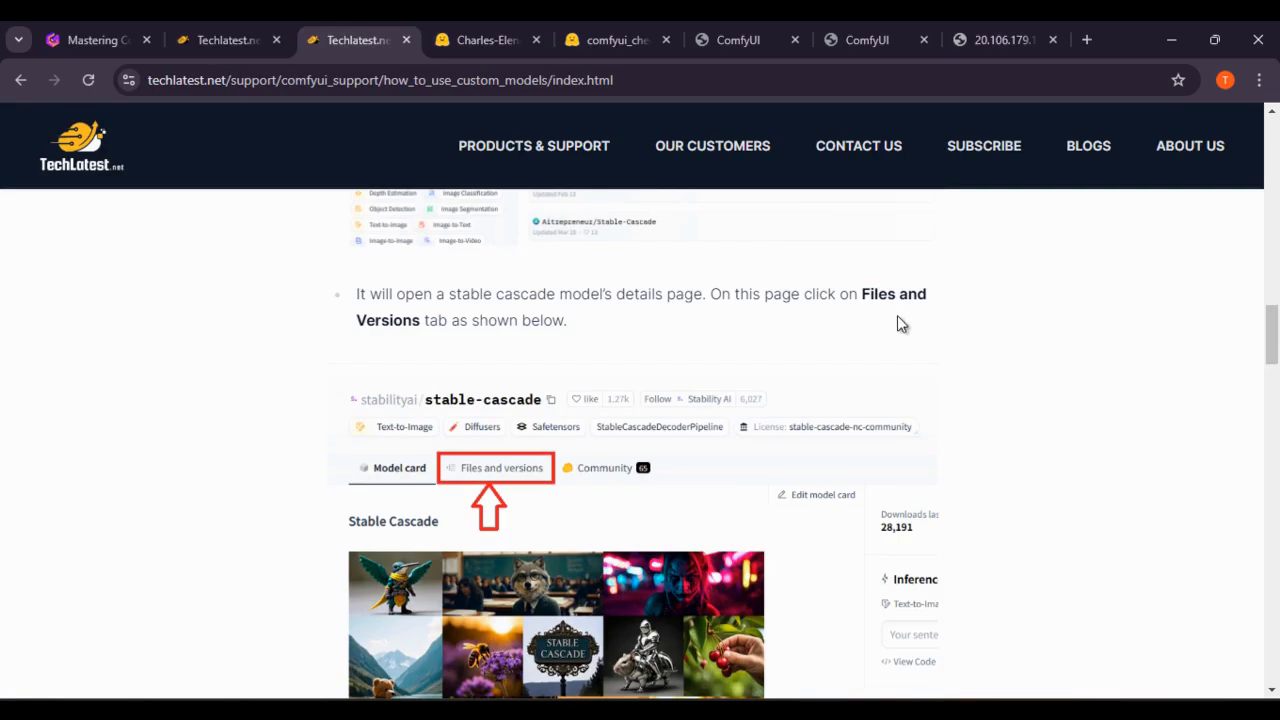
Scroll the guide to its 'open ComfyUI Checkpoints folder' step, ending on the stable-cascade file list.
scroll(663, 400, "down", 3)
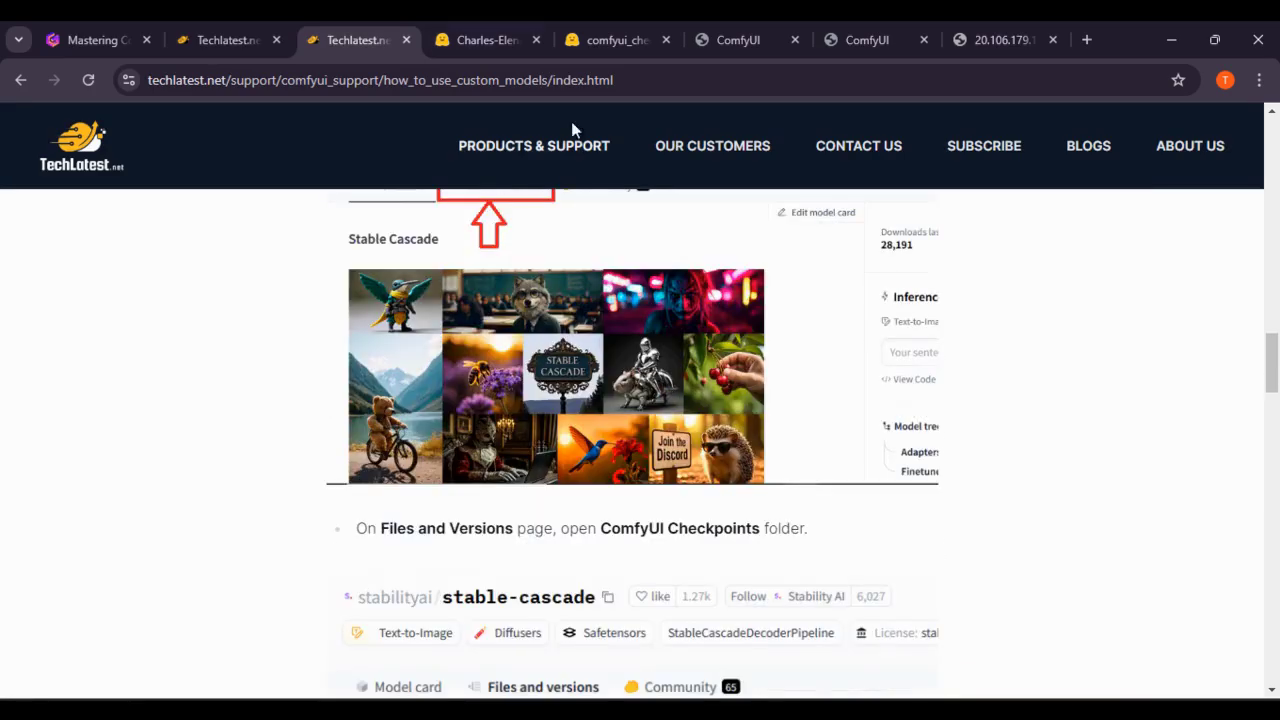
left_click(513, 28)
left_click(340, 40)
scroll(476, 438, "down", 3)
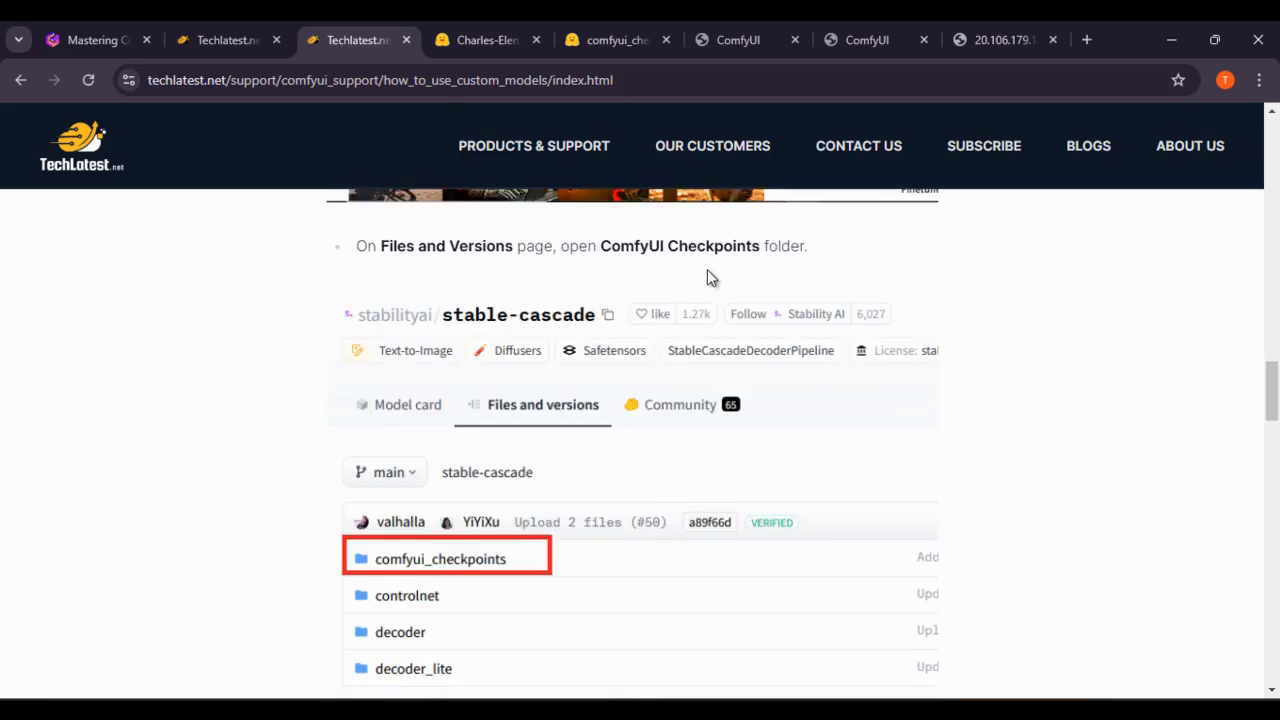
left_click(510, 32)
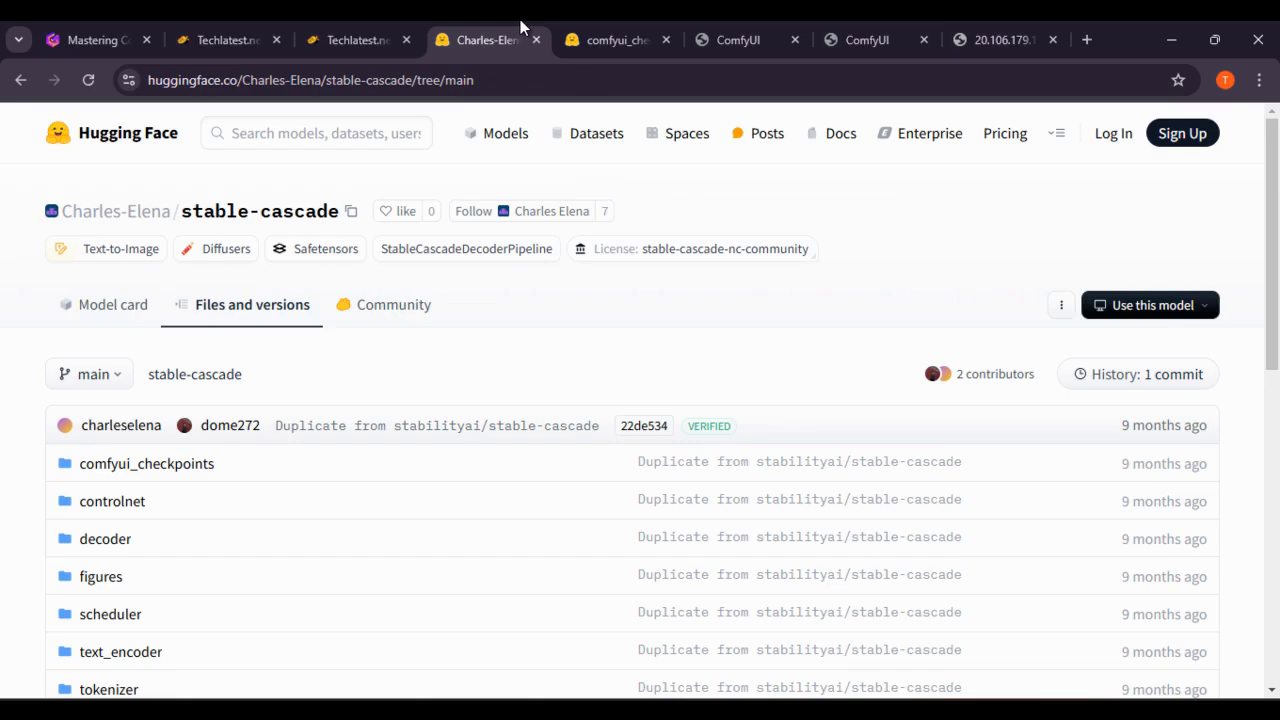
Open comfyui_checkpoints and the 4.55 GB stable_cascade_stage_b.safetensors file page.
left_click(160, 464)
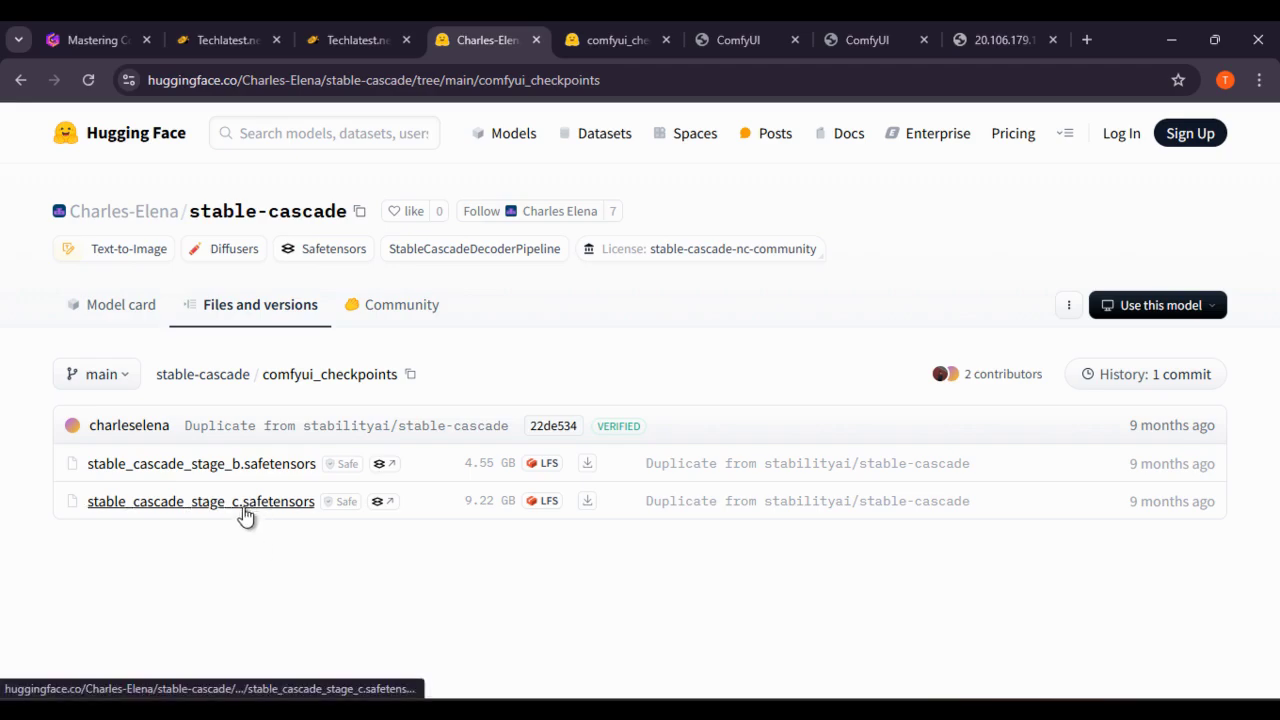
left_click(233, 466)
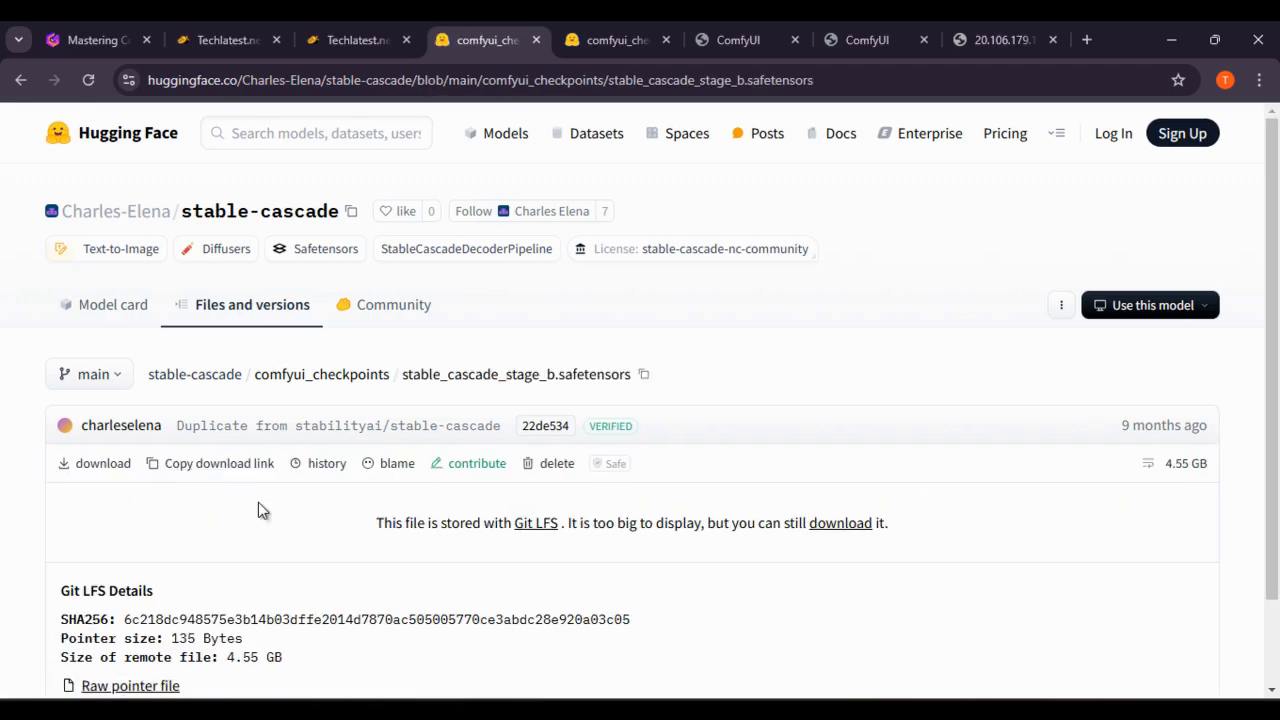
scroll(417, 450, "down", 1)
scroll(417, 450, "up", 1)
Review the guide's wget command block, then select the stage_b file page URL on Hugging Face.
left_click(372, 32)
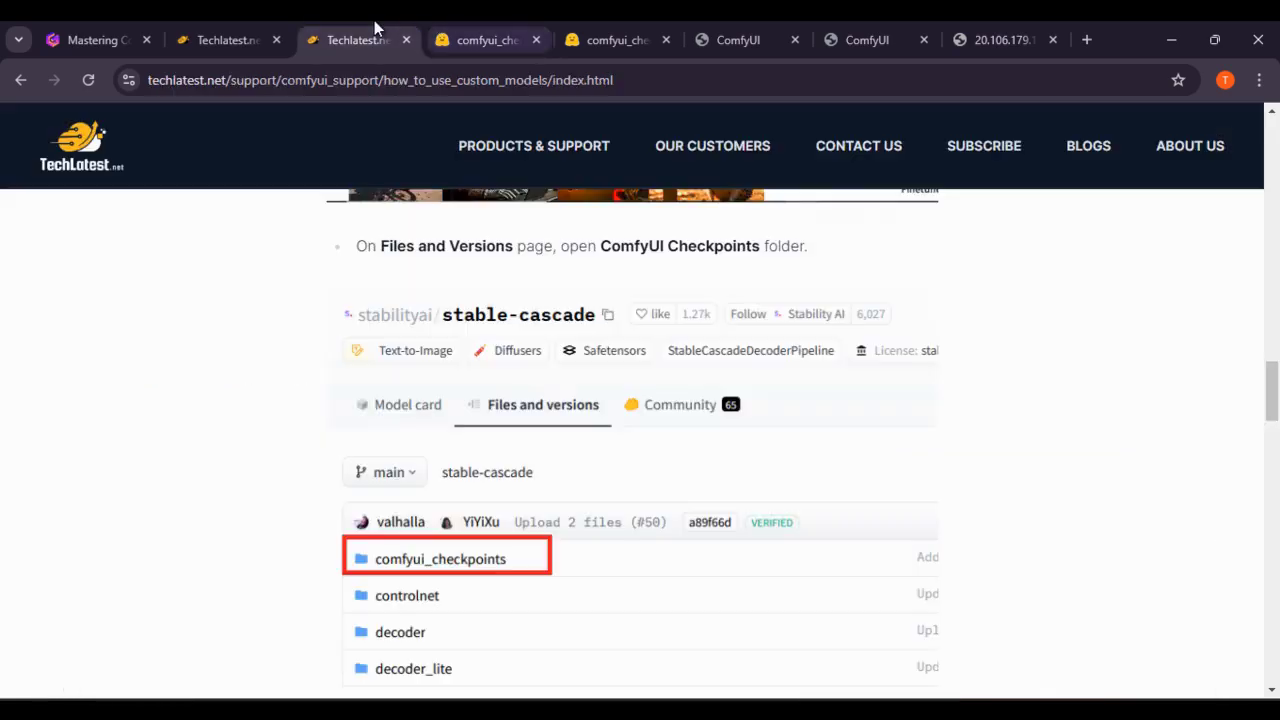
scroll(645, 518, "down", 3)
scroll(645, 524, "down", 1)
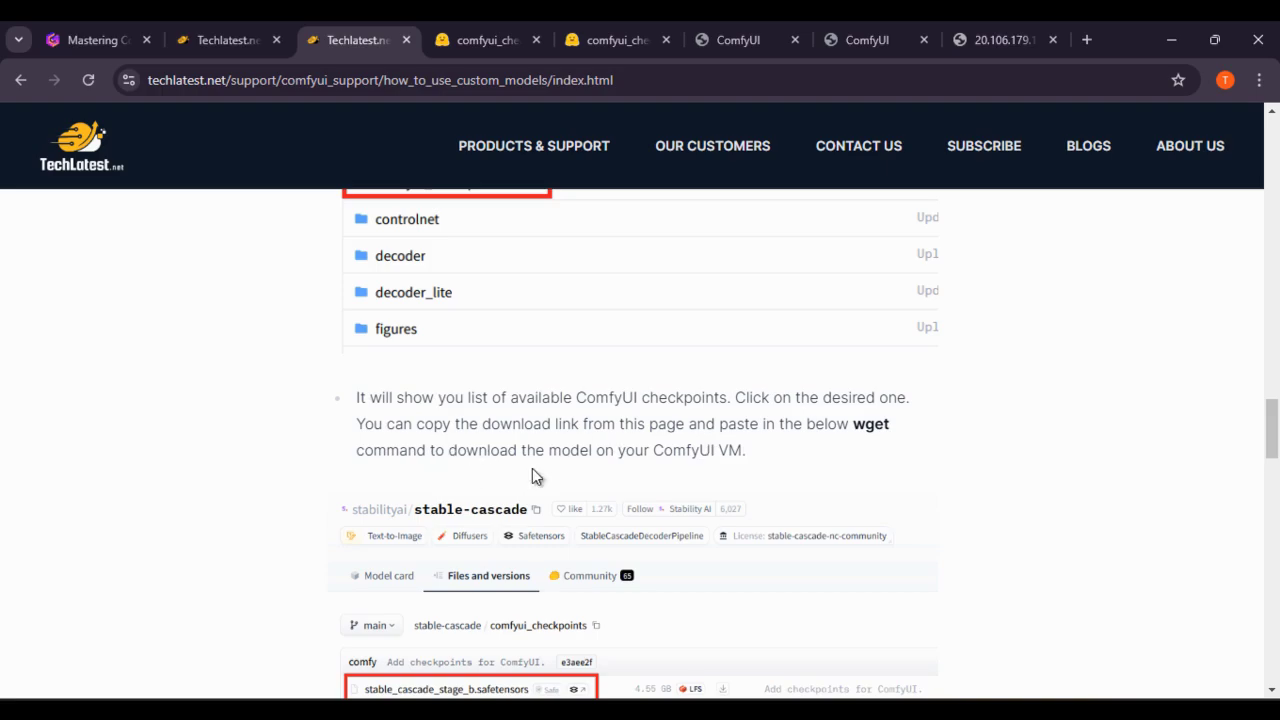
scroll(735, 454, "down", 1)
scroll(735, 454, "down", 4)
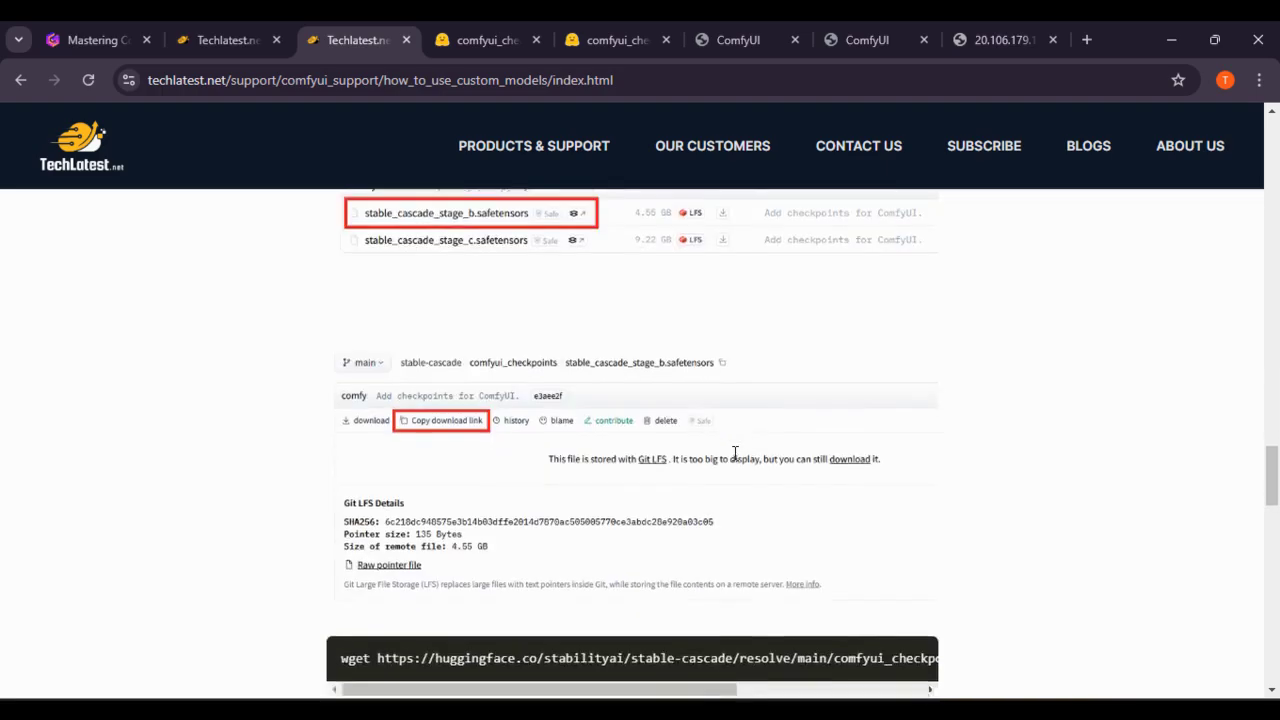
left_click_drag(704, 504, 893, 503)
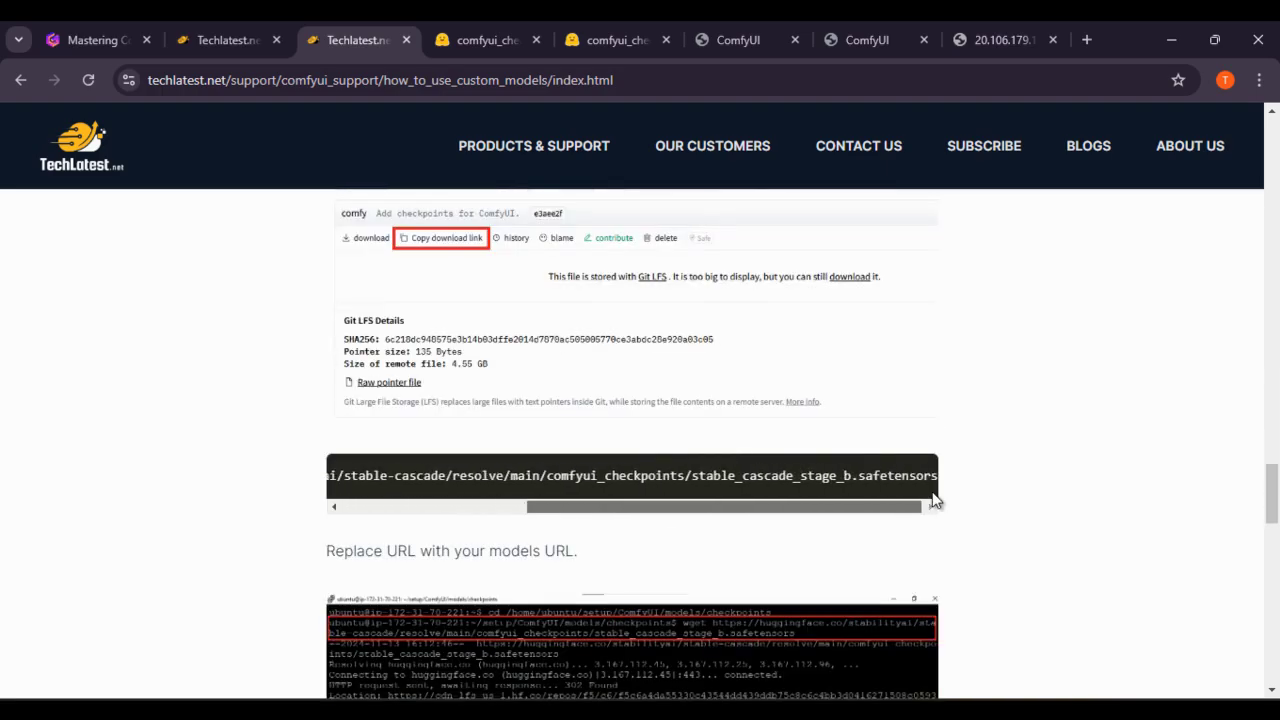
left_click(500, 38)
left_click(864, 80)
key("ctrl+c")
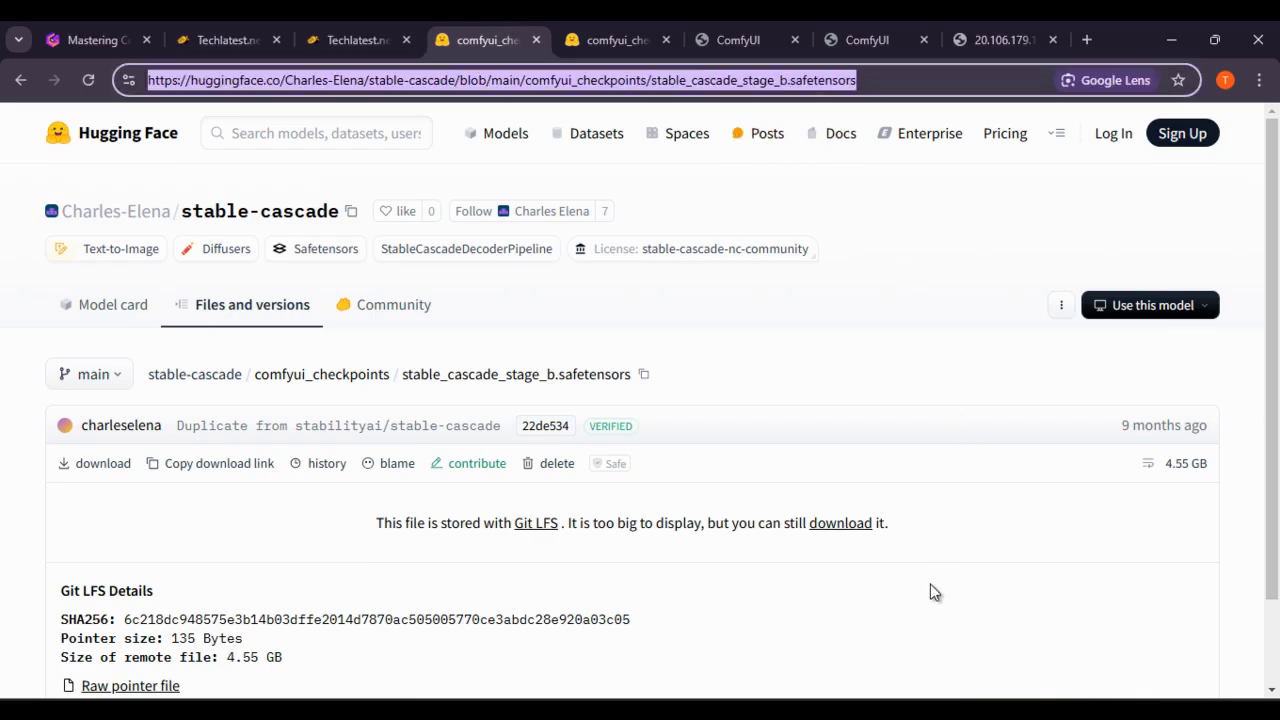
Enter a wget command for the stable_cascade_stage_b.safetensors URL at the PuTTY checkpoints prompt, unrun.
key("alt+Tab")
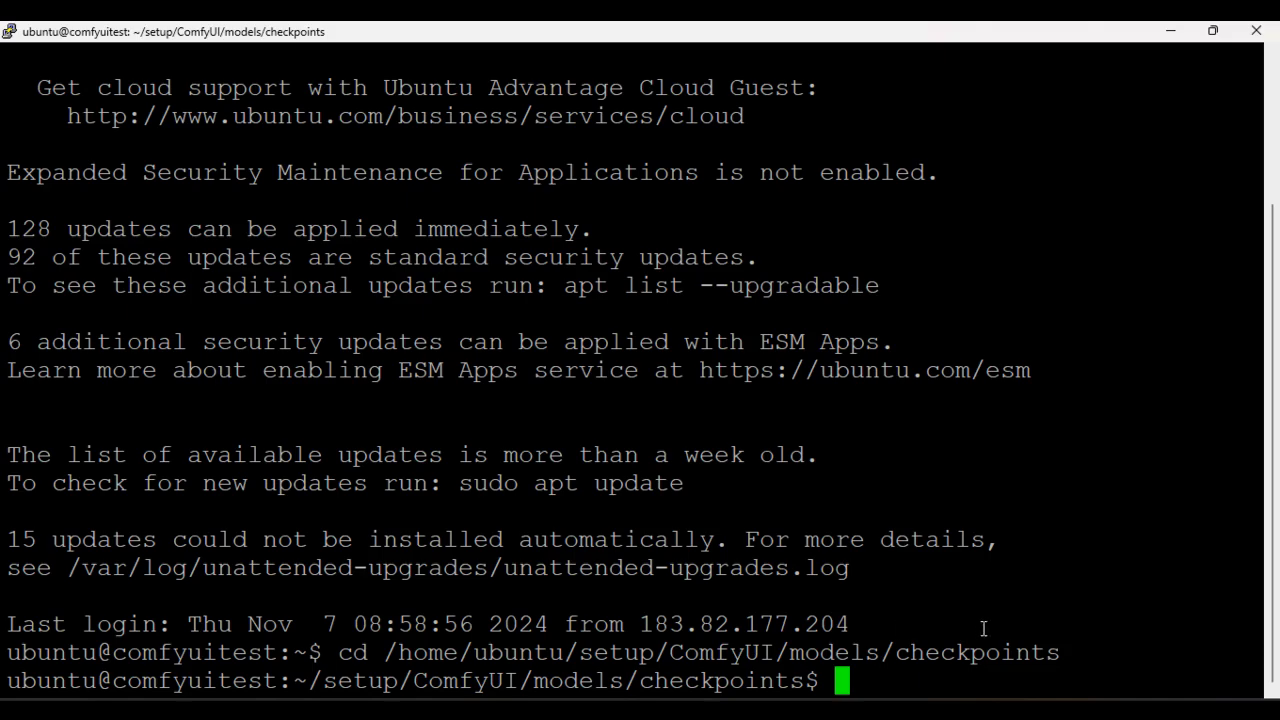
type("WGET")
key("BackSpace")
key("BackSpace")
key("BackSpace")
key("BackSpace")
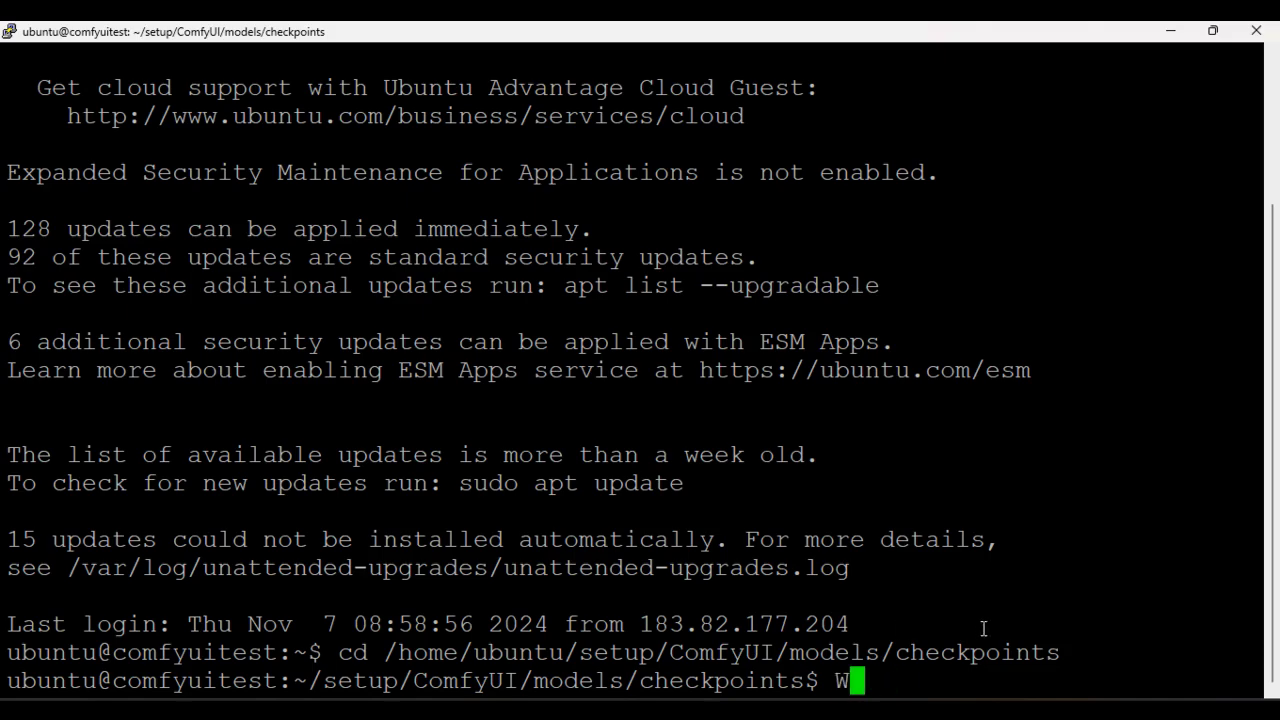
type("wget")
right_click(995, 597)
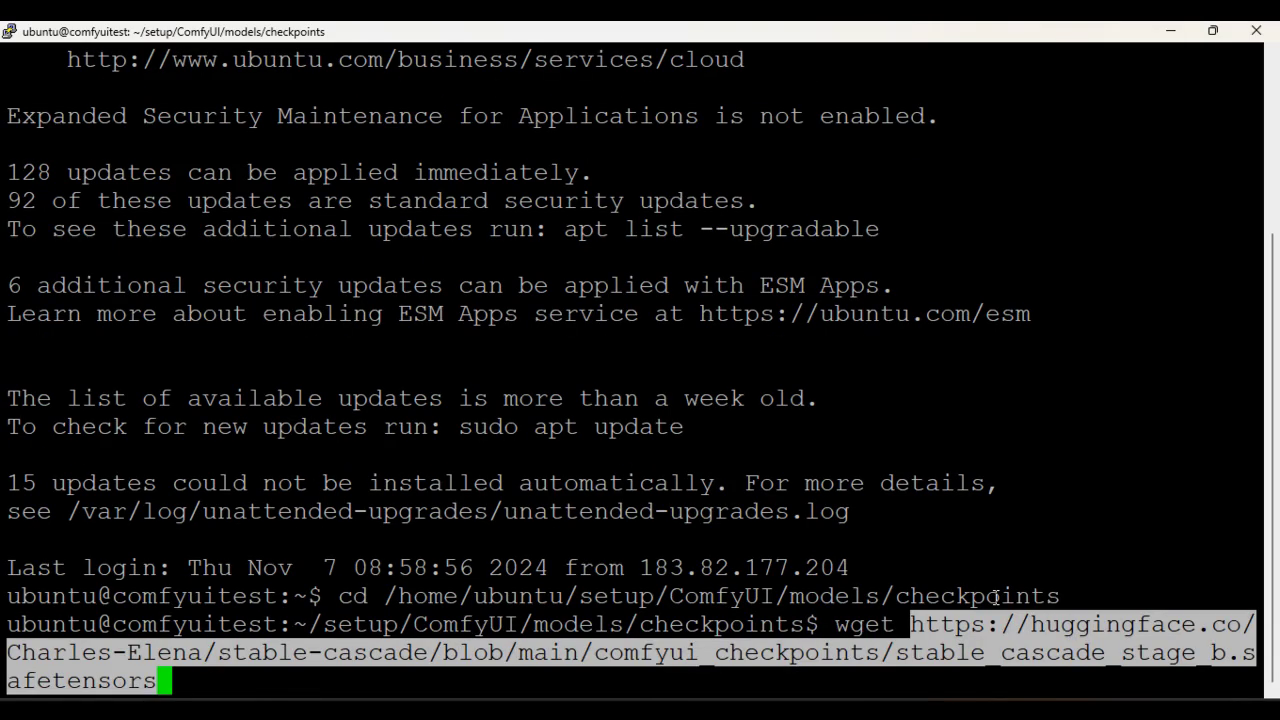
key("alt+Tab")
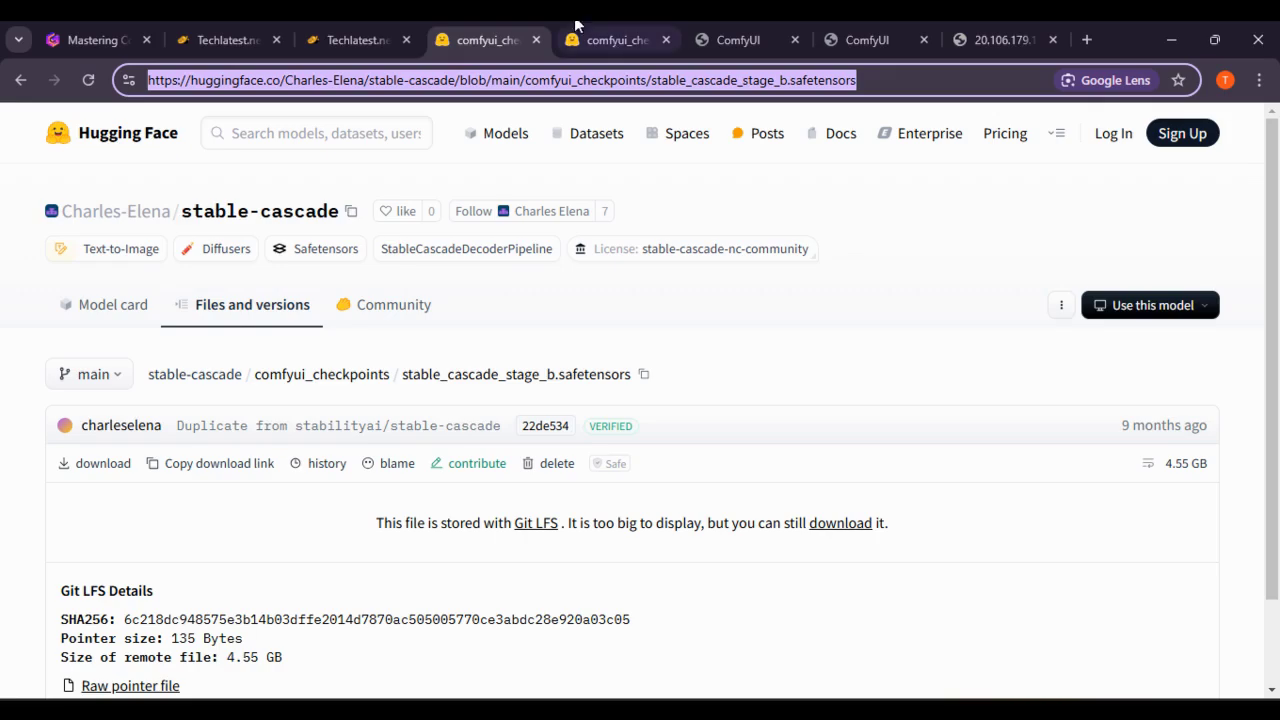
Scroll through the Techlatest guide's sample wget download output screenshots.
left_click(369, 22)
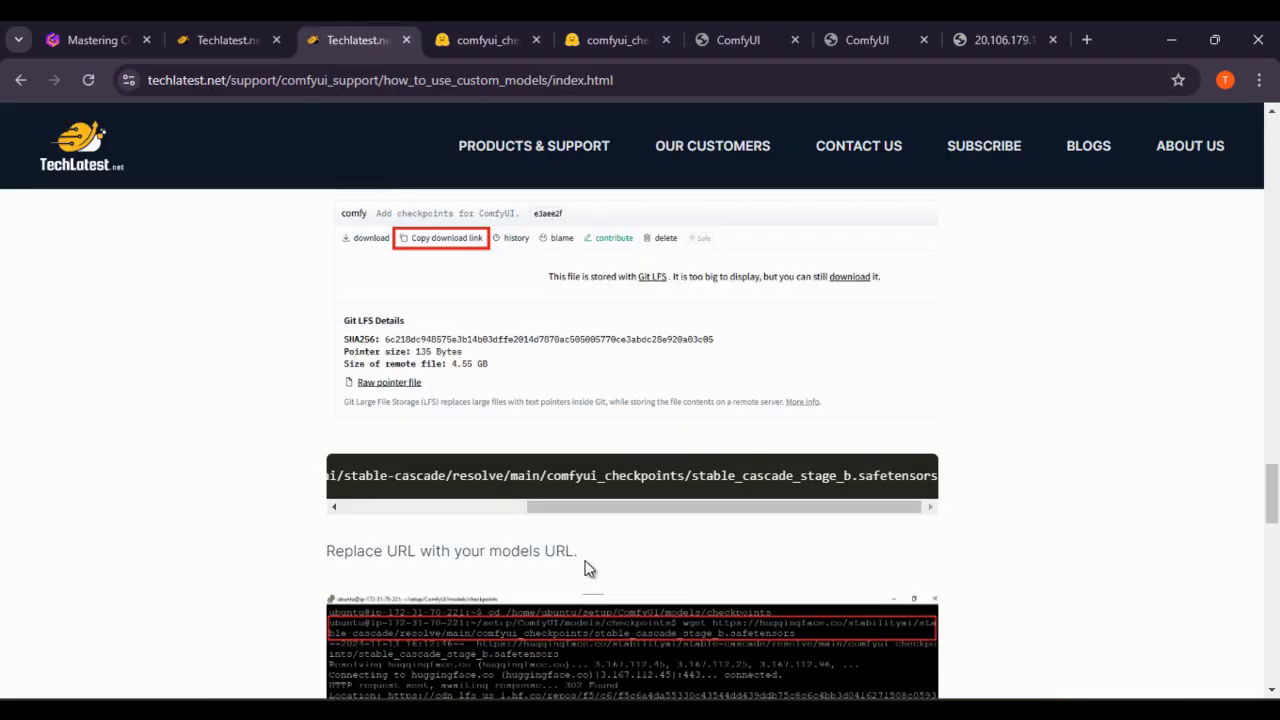
scroll(585, 562, "down", 2)
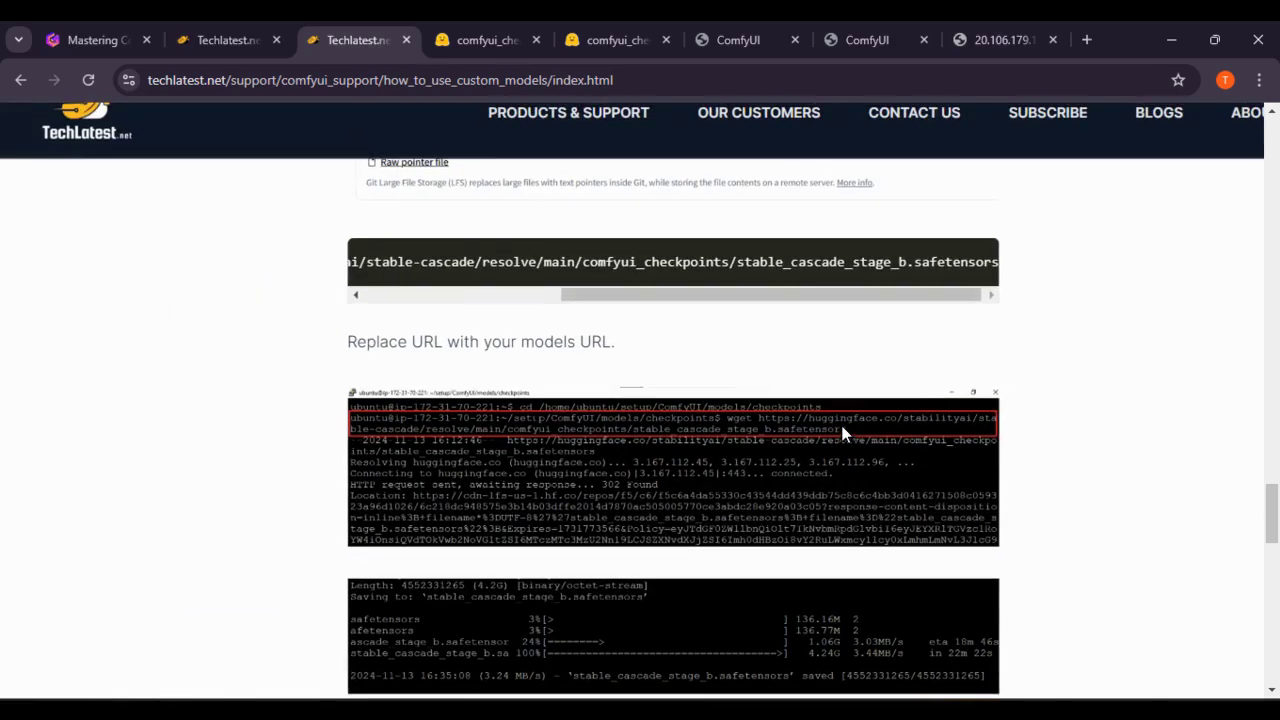
scroll(645, 452, "down", 4)
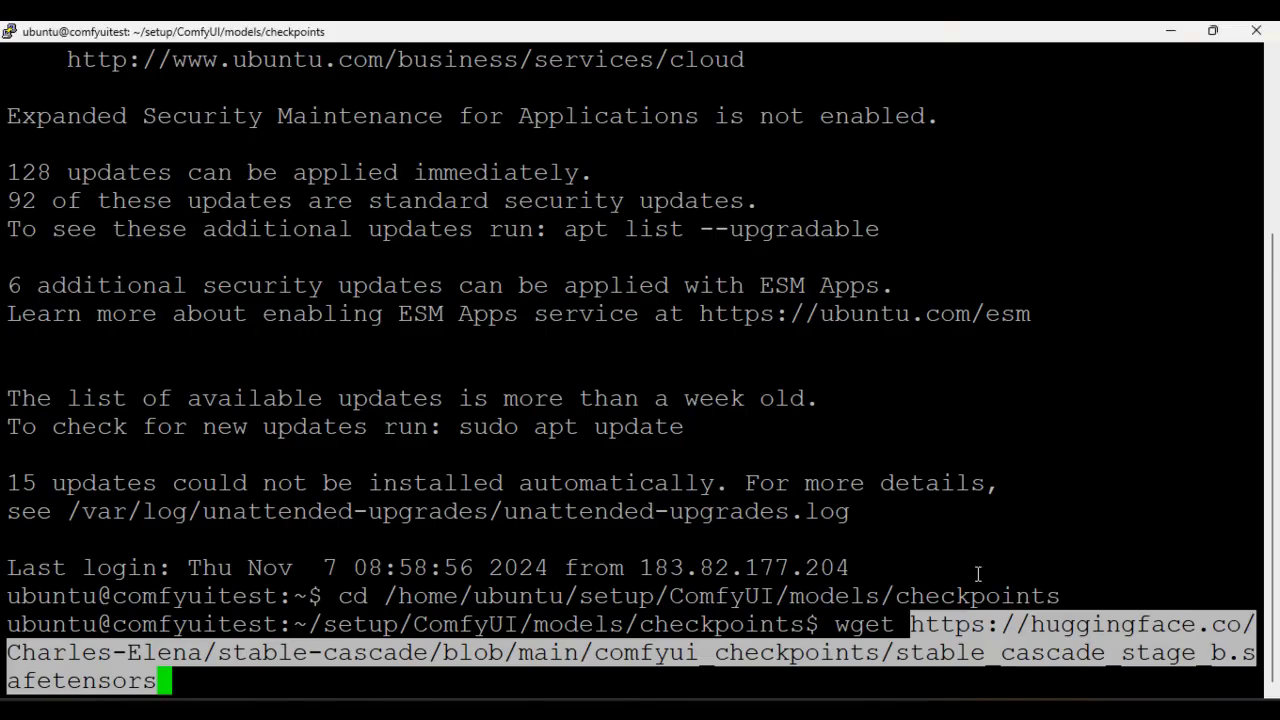
Run the wget command to save stable_cascade_stage_b.safetensors into the checkpoints folder.
key("Return")
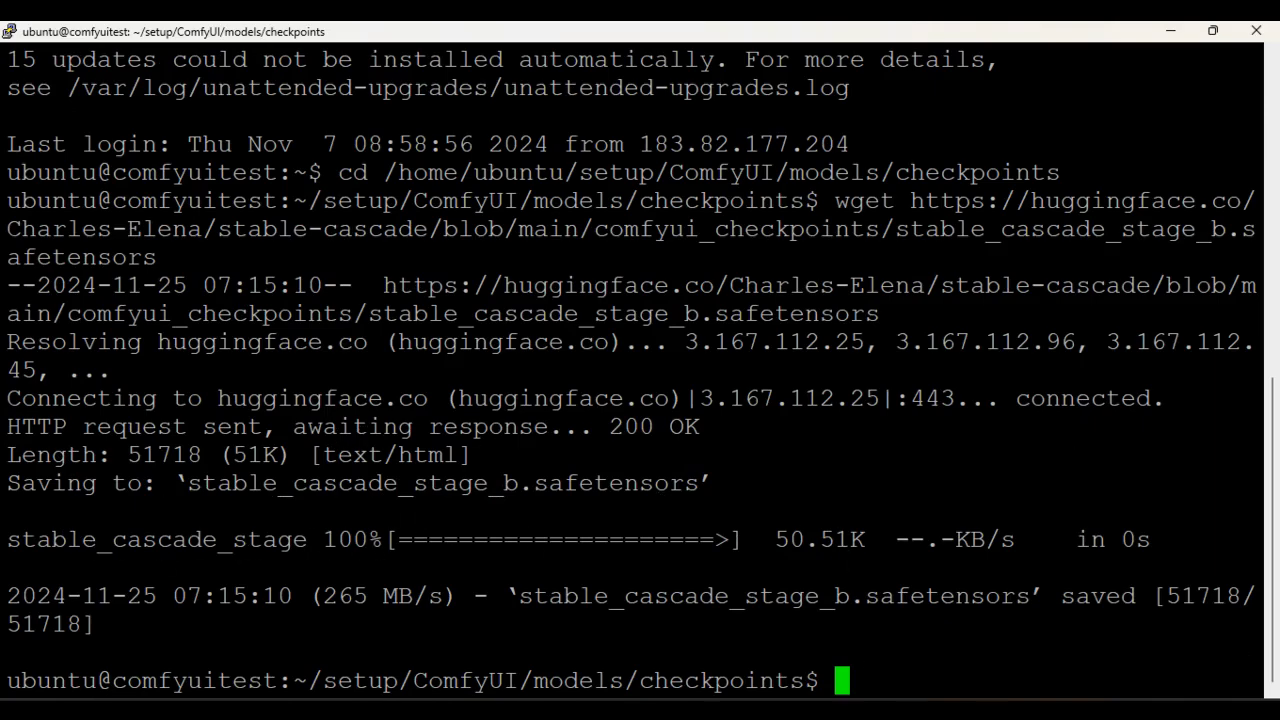
key("alt+Tab")
scroll(772, 423, "down", 1)
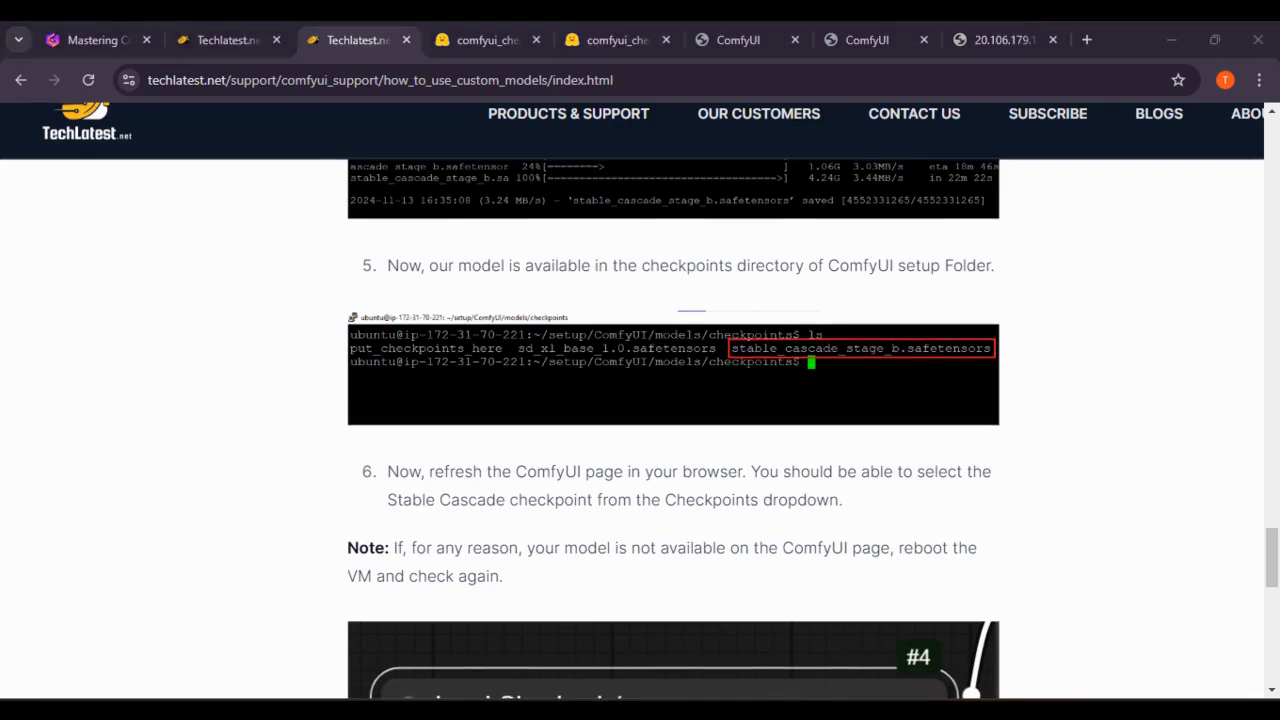
List the checkpoints folder with ls to confirm stable_cascade_stage_b.safetensors downloaded.
key("alt+Tab")
type("ls")
key("Return")
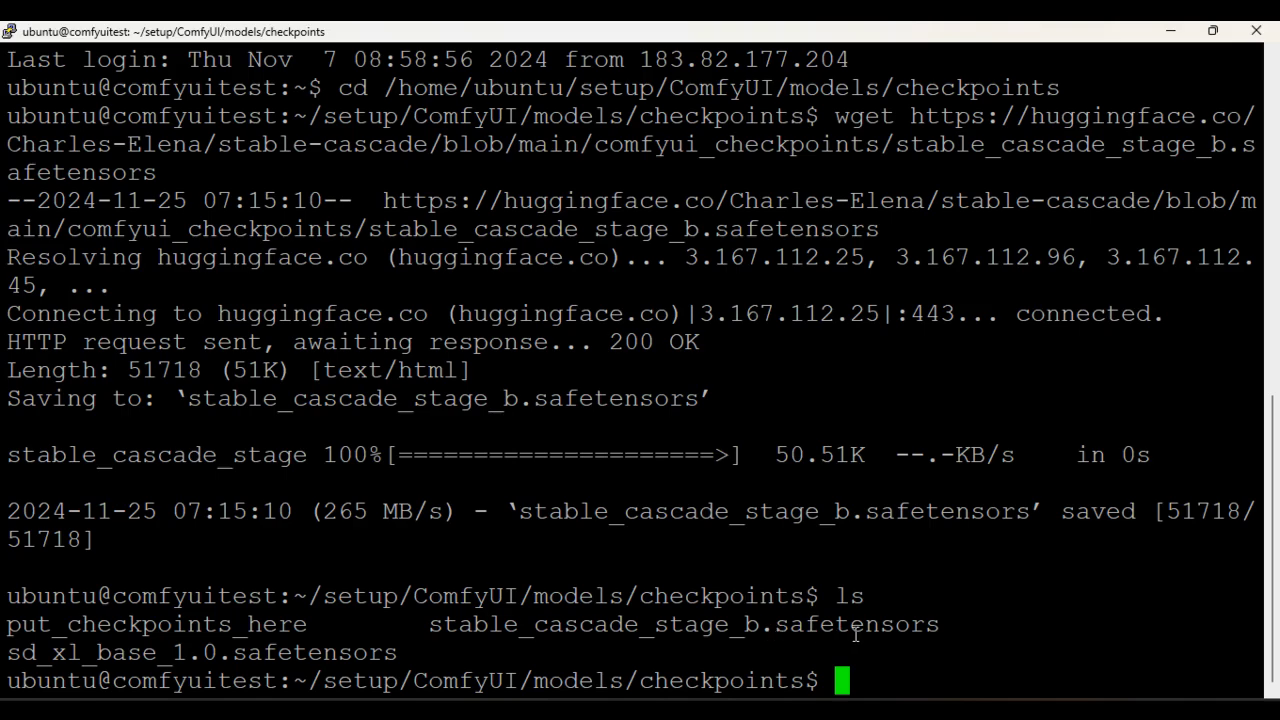
Scroll the Techlatest guide to step 6 on refreshing ComfyUI and picking the Stable Cascade checkpoint.
key("alt+Tab")
scroll(800, 486, "down", 2)
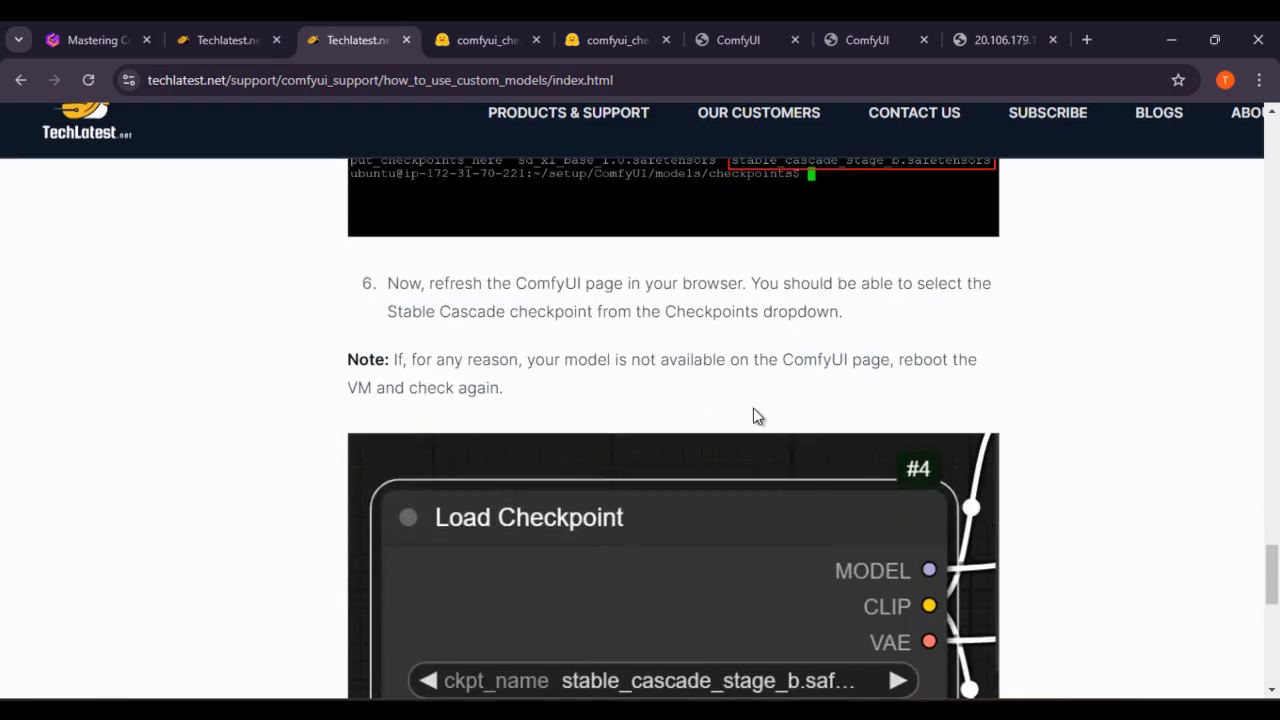
Close the unreachable 20.106.179.158 tab, leaving the ComfyUI workspace in front.
left_click(1009, 22)
key("ctrl+w")
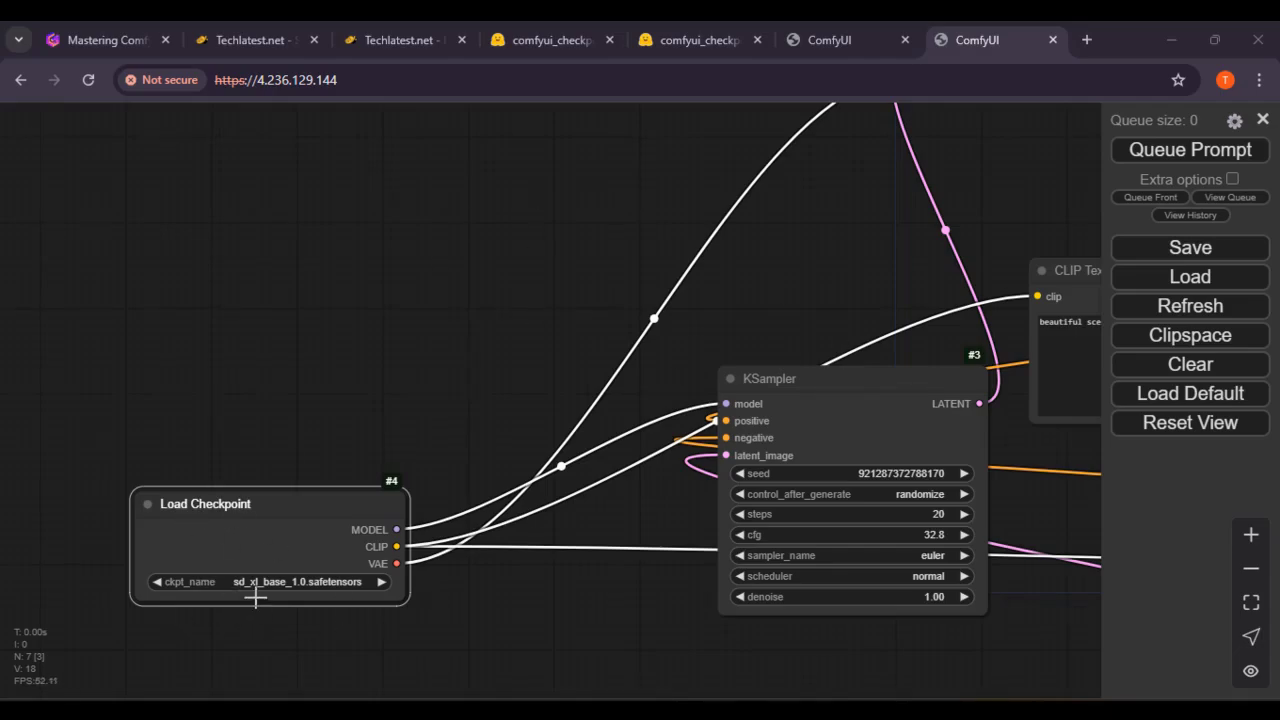
Set the Load Checkpoint ckpt_name from sd_xl_base_1.0 to stable_cascade_stage_b.safetensors.
left_click(382, 581)
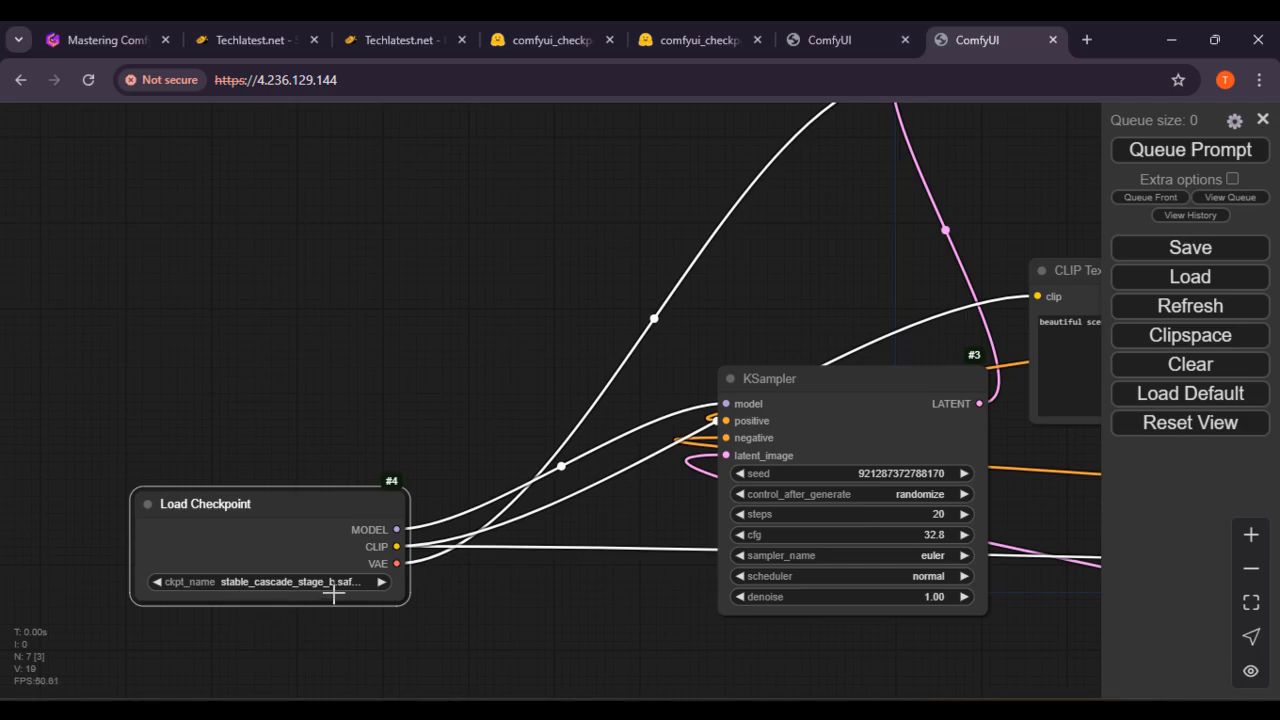
key("alt+Tab")
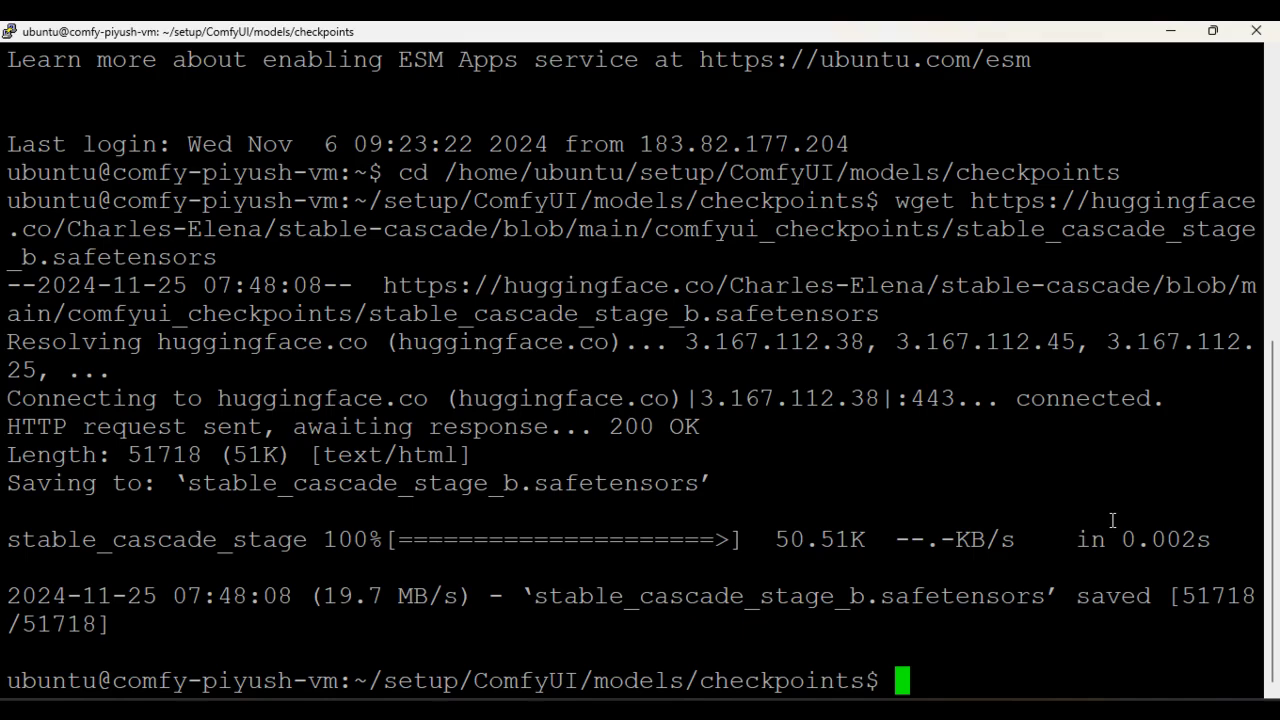
Run ls again to see stable_cascade_stage_b.safetensors beside sd_xl_base_1.0.safetensors.
type("ls")
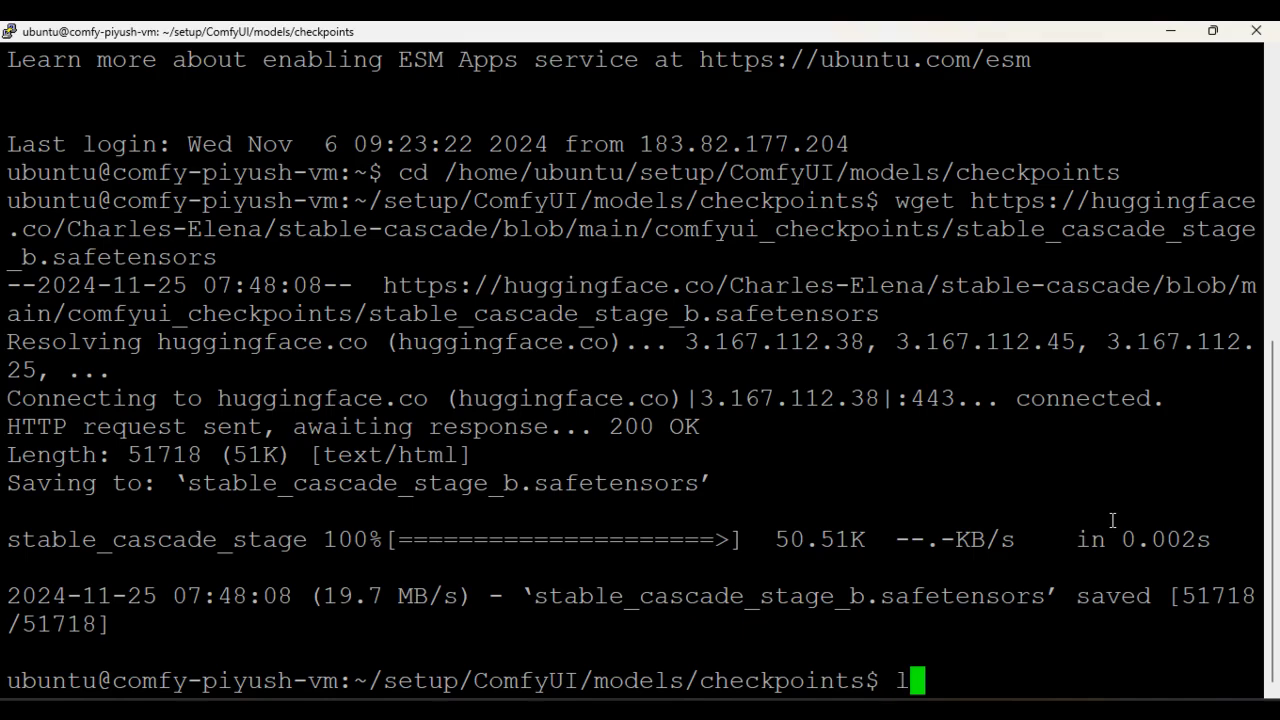
key("Return")
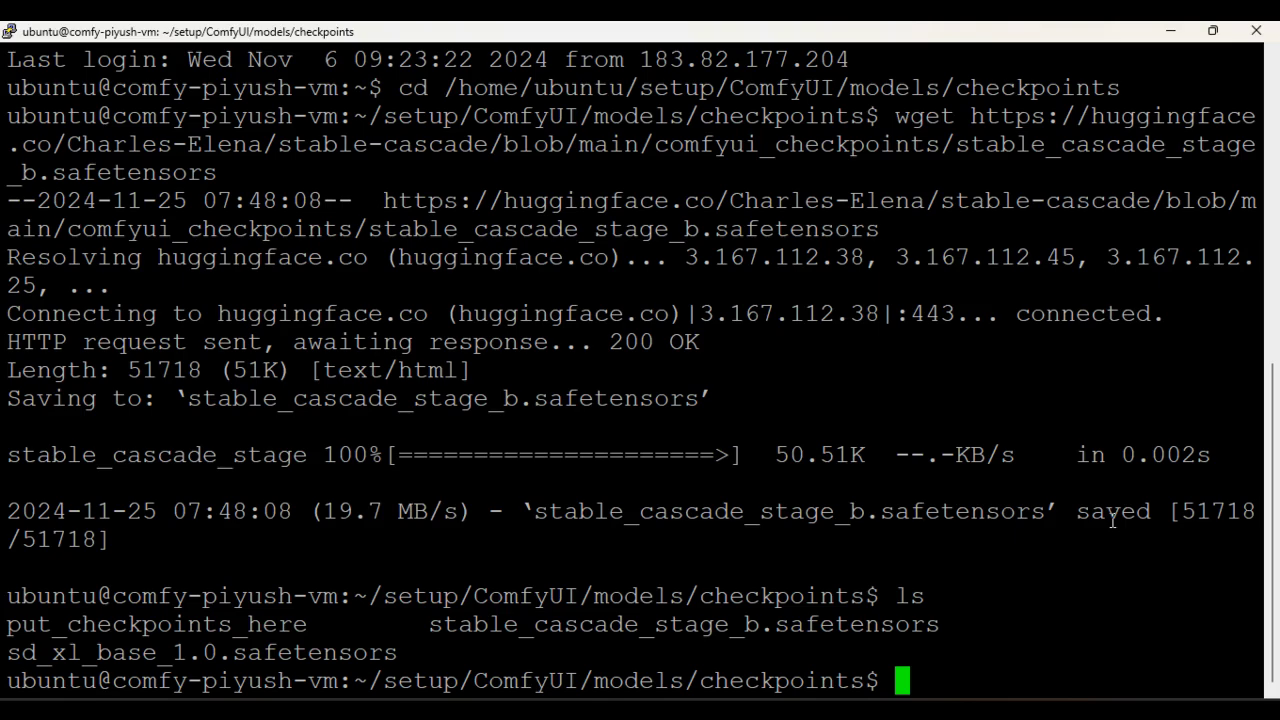